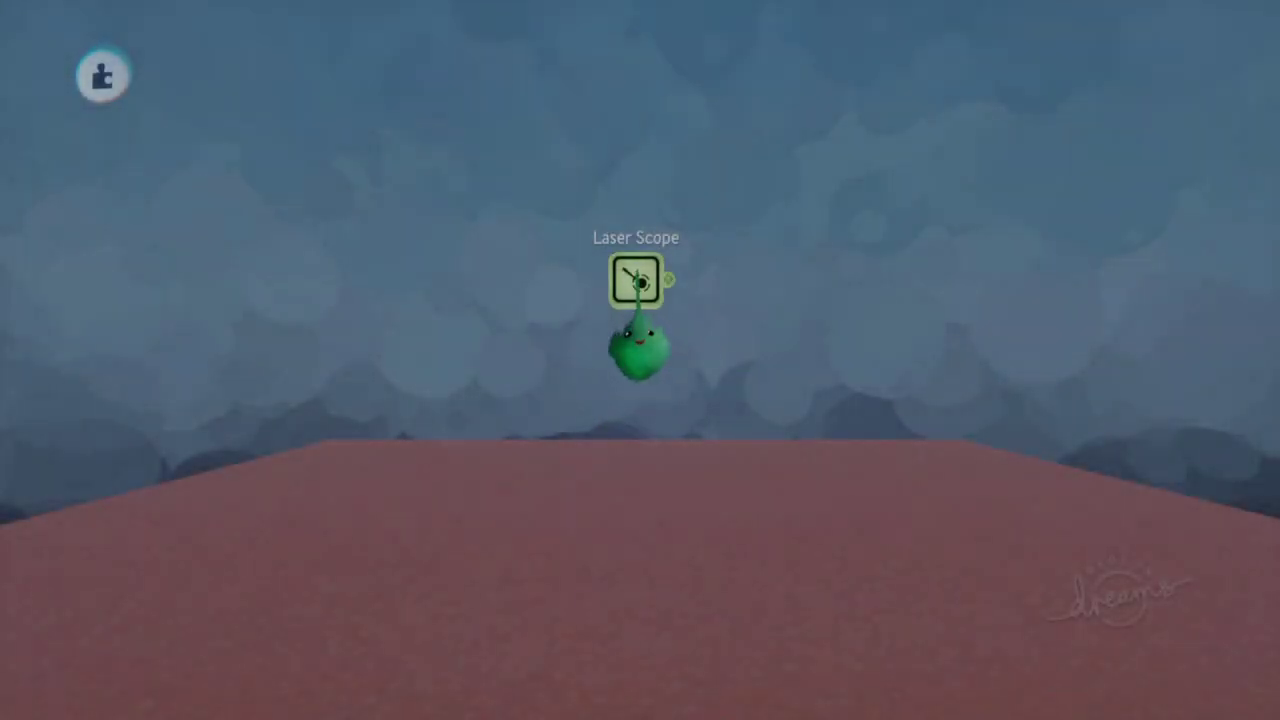
- Open the Laser Scope's properties and move their window clear of the gadget
left_click(637, 278)
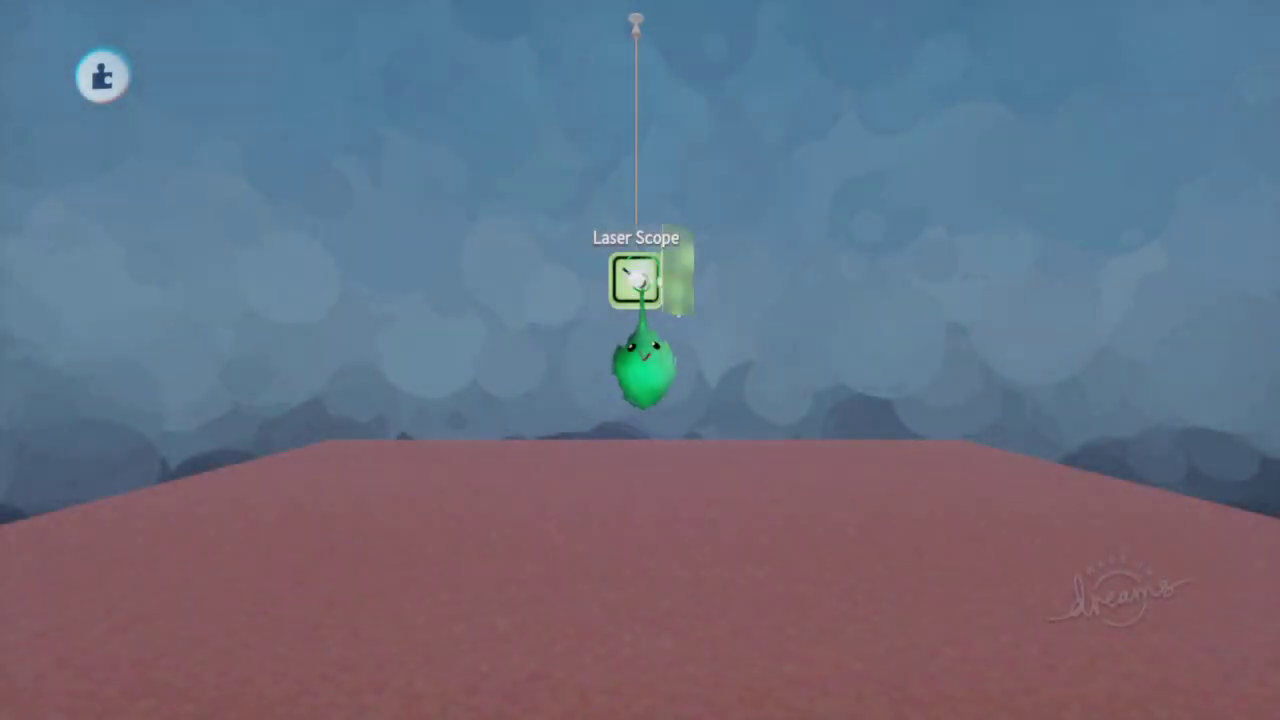
left_click_drag(728, 325, 989, 267)
middle_click_drag(661, 349, 602, 293)
left_click_drag(603, 464, 607, 456)
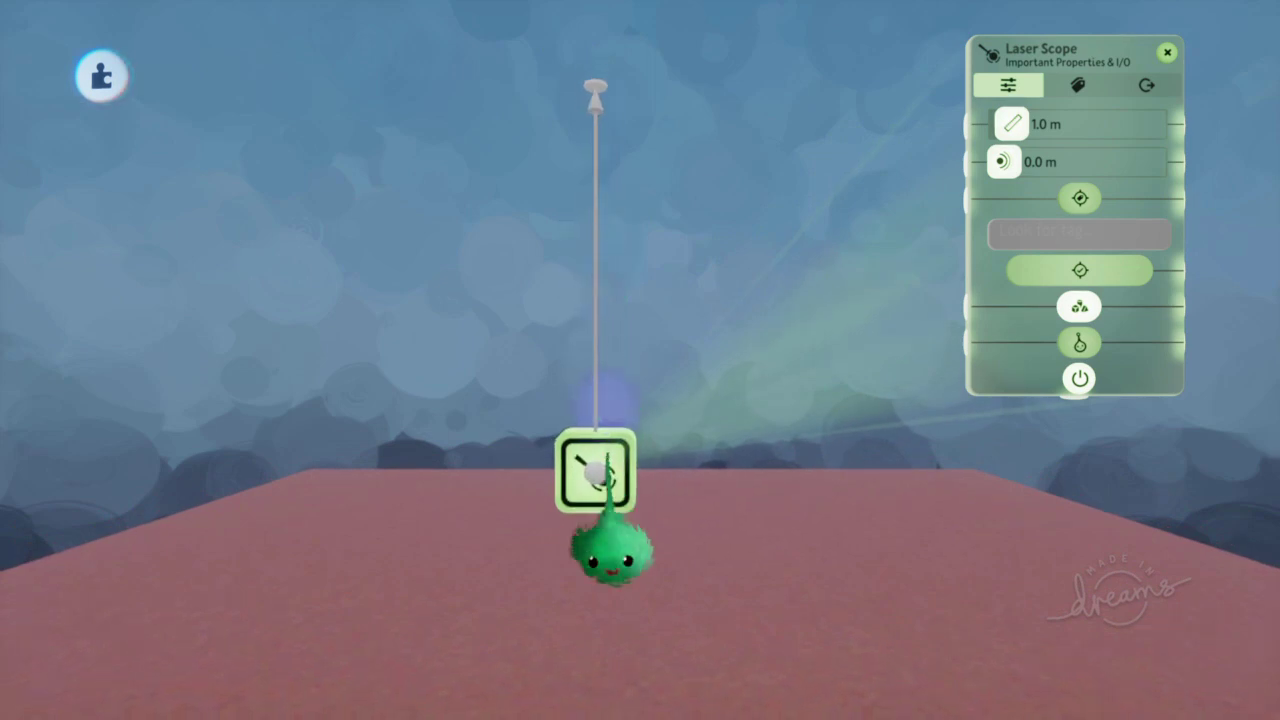
- Pull the laser's start point out of the Laser Scope gadget and reposition it at a distance from the gadget
left_click_drag(598, 570, 425, 460)
middle_click_drag(422, 375, 452, 406)
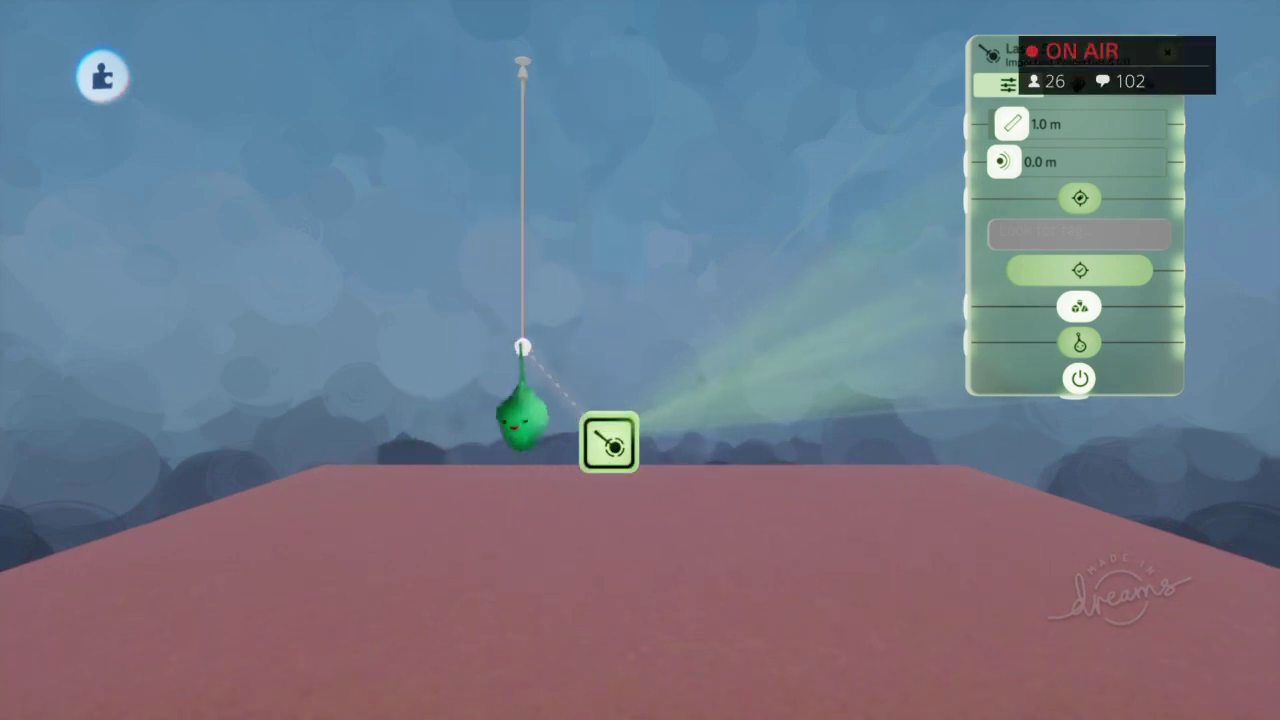
left_click_drag(490, 430, 504, 336)
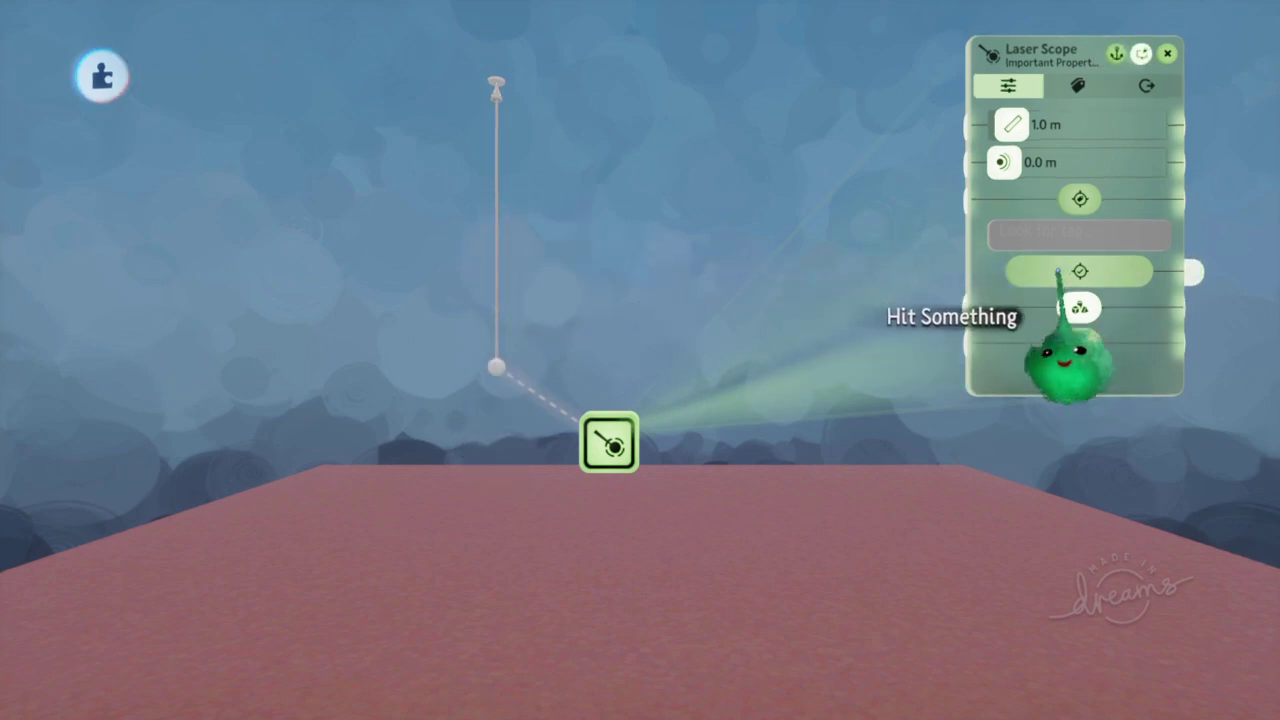
left_click_drag(1035, 276, 964, 324)
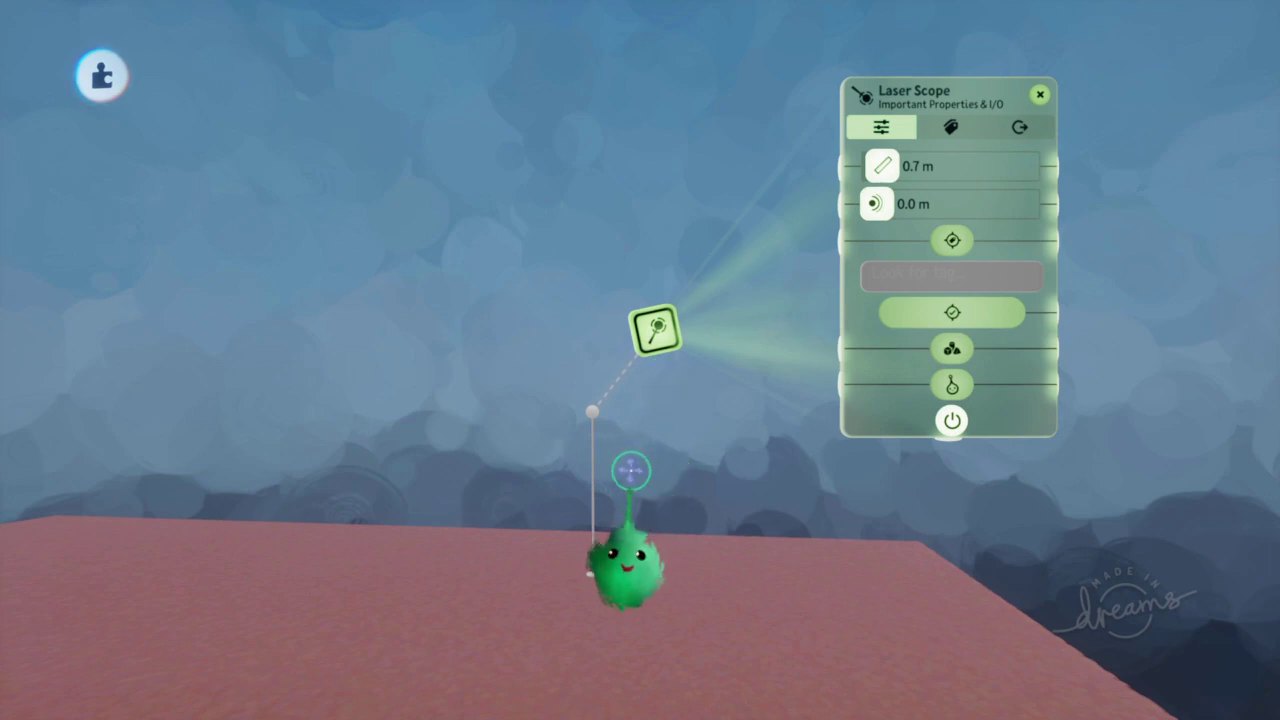
middle_click_drag(702, 459, 607, 368)
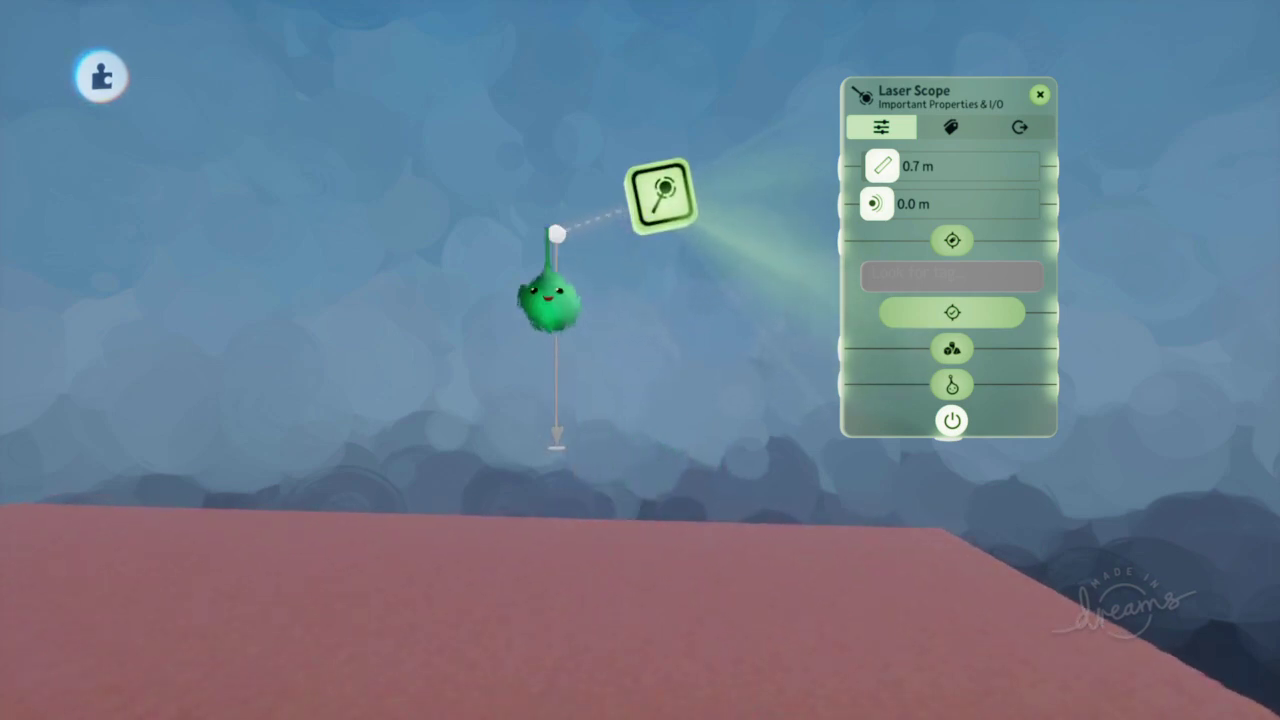
middle_click_drag(620, 322, 654, 402)
left_click_drag(653, 249, 703, 243)
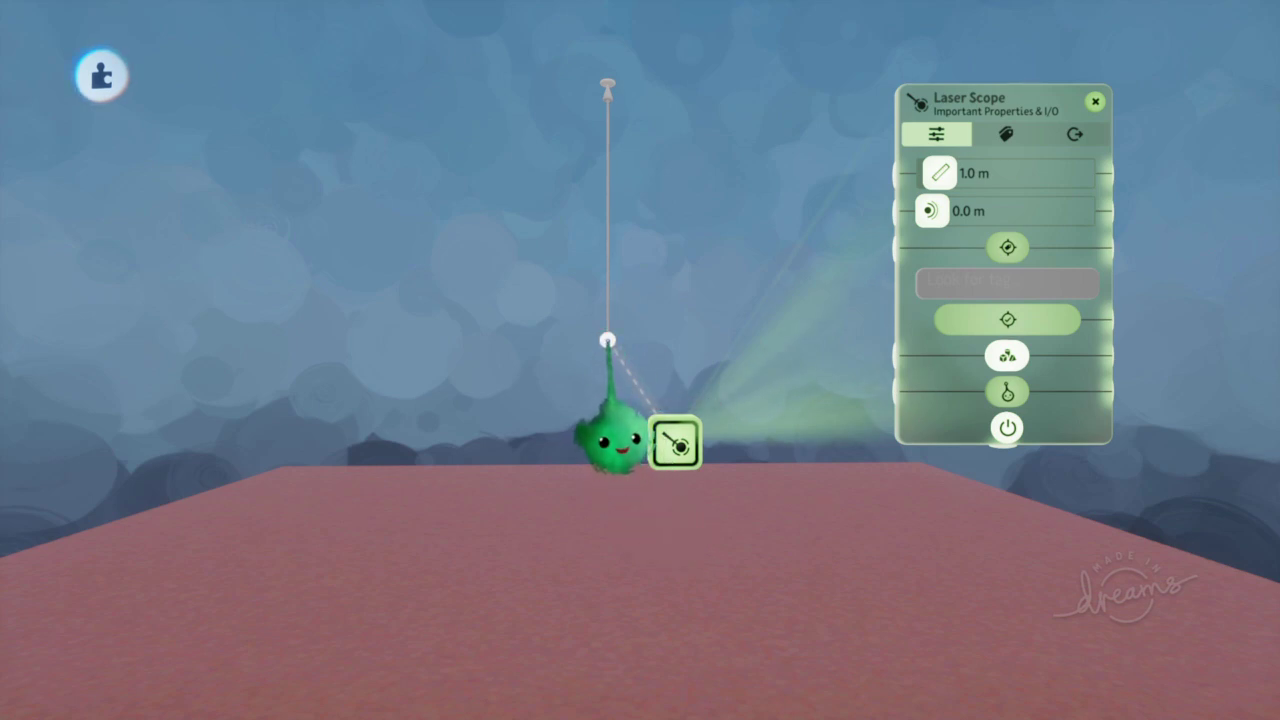
- Detach the laser's start point from the centre of the gadget and place it up and to the gadget's left
scroll(648, 458, "up", 5)
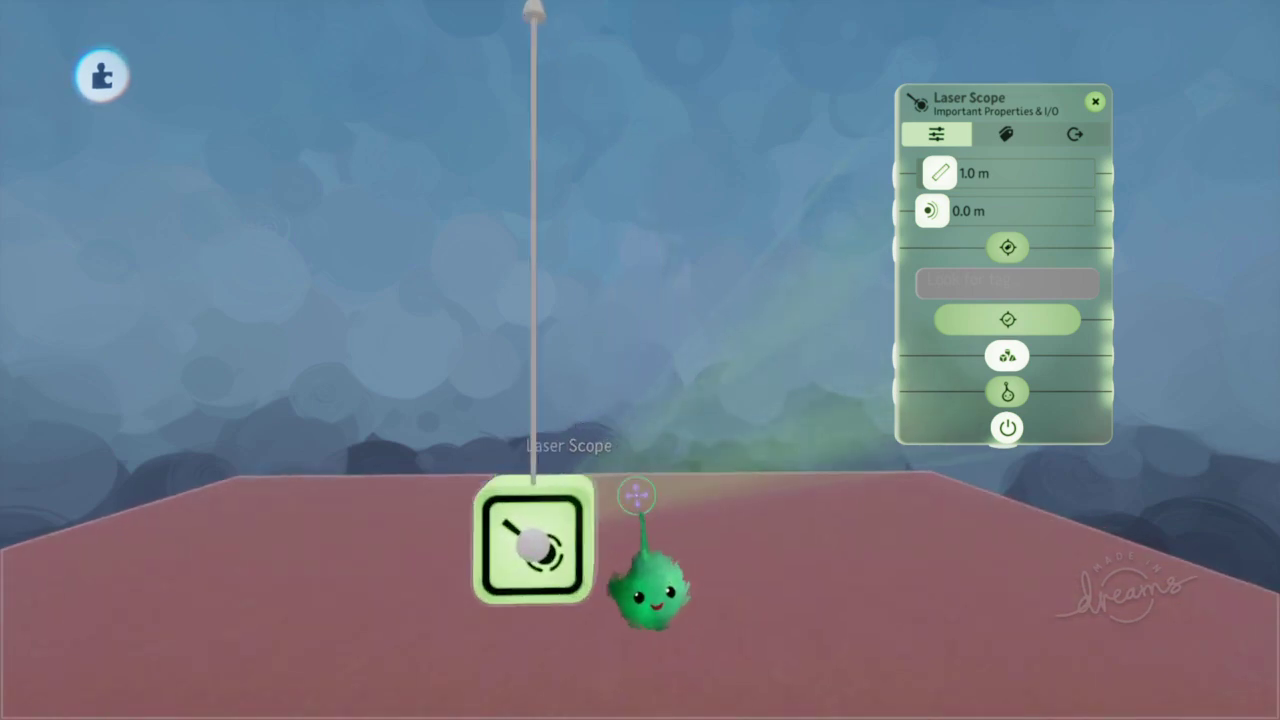
left_click_drag(551, 562, 343, 300)
scroll(514, 420, "down", 5)
middle_click_drag(514, 420, 528, 446)
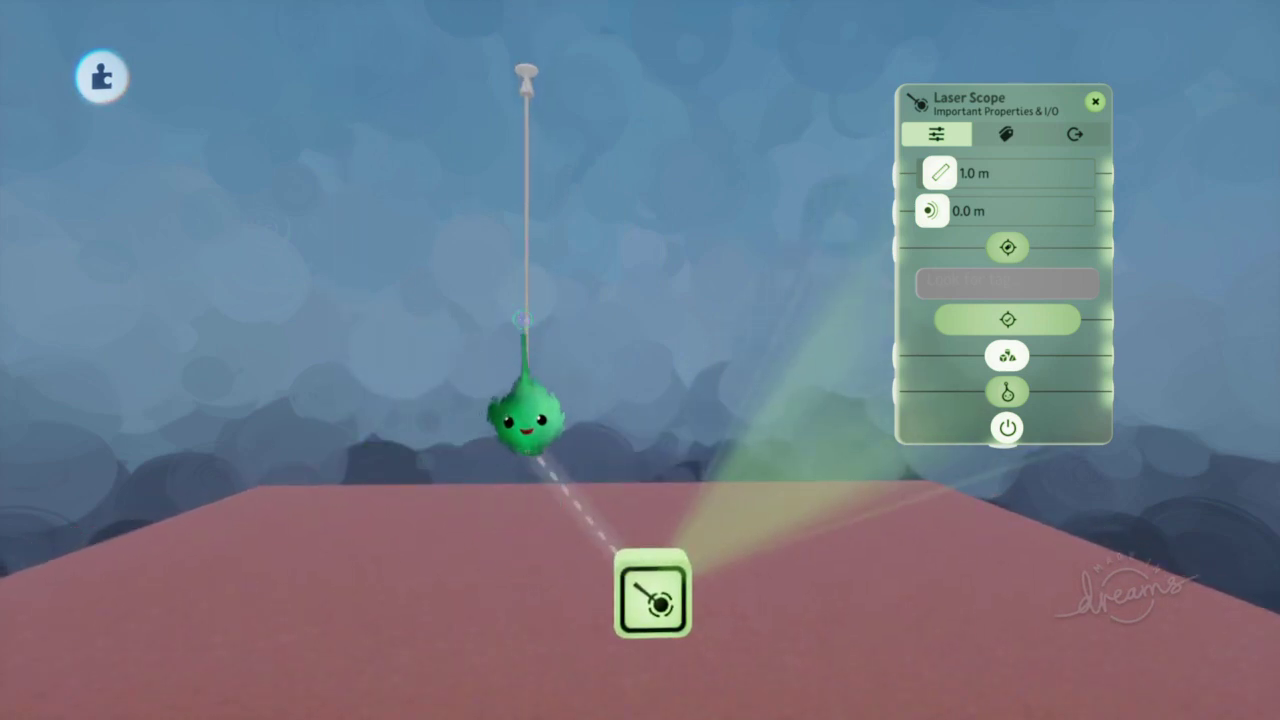
- Re-aim the laser by its end point, setting the range to 0.7 m and the second distance value to 0.0 m
left_click_drag(655, 435, 597, 352)
middle_click_drag(438, 352, 597, 352)
left_click_drag(597, 352, 672, 422)
middle_click_drag(588, 378, 678, 307)
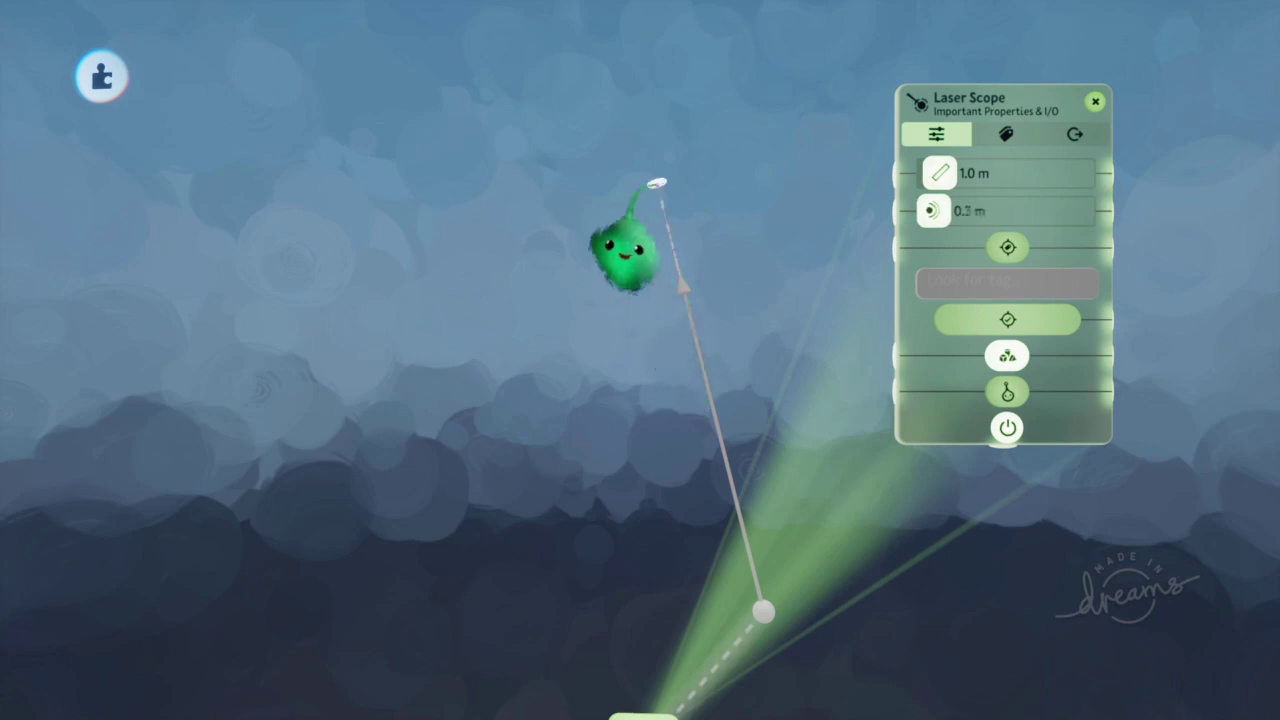
left_click_drag(652, 180, 591, 320)
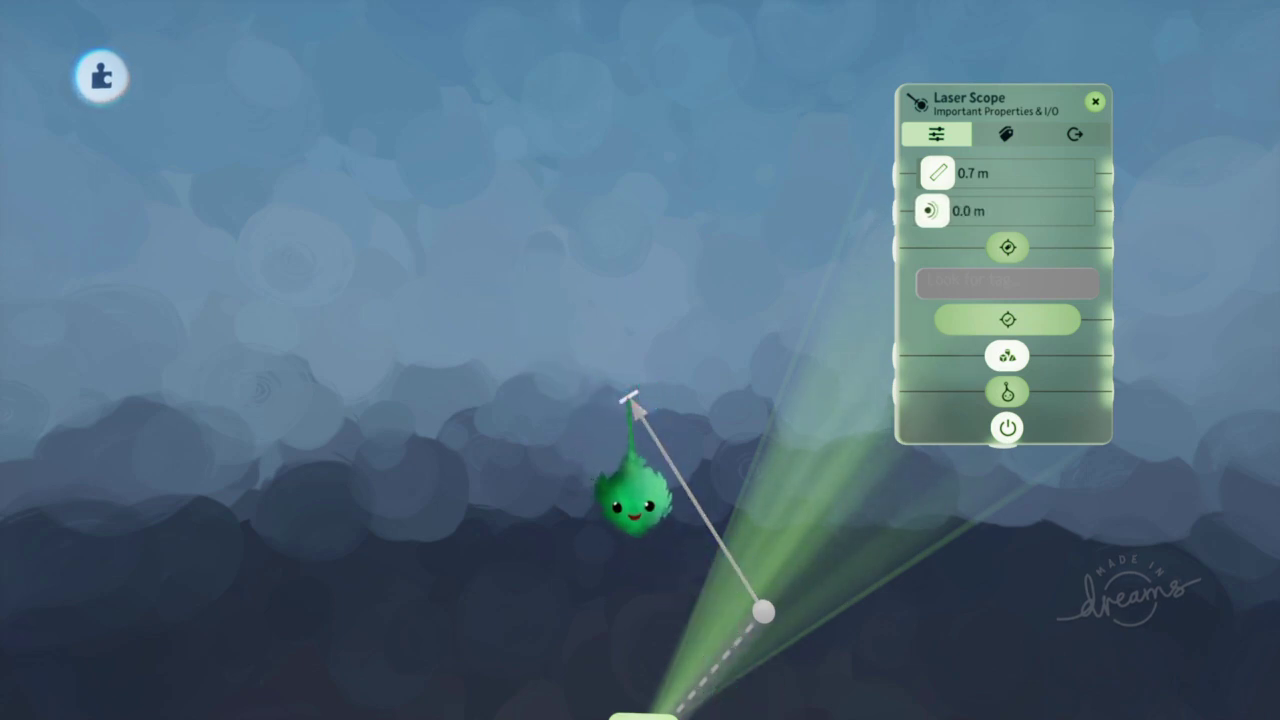
mouse_move(938, 211)
left_mouse_down()
mouse_move(964, 211)
mouse_move(927, 210)
left_mouse_up()
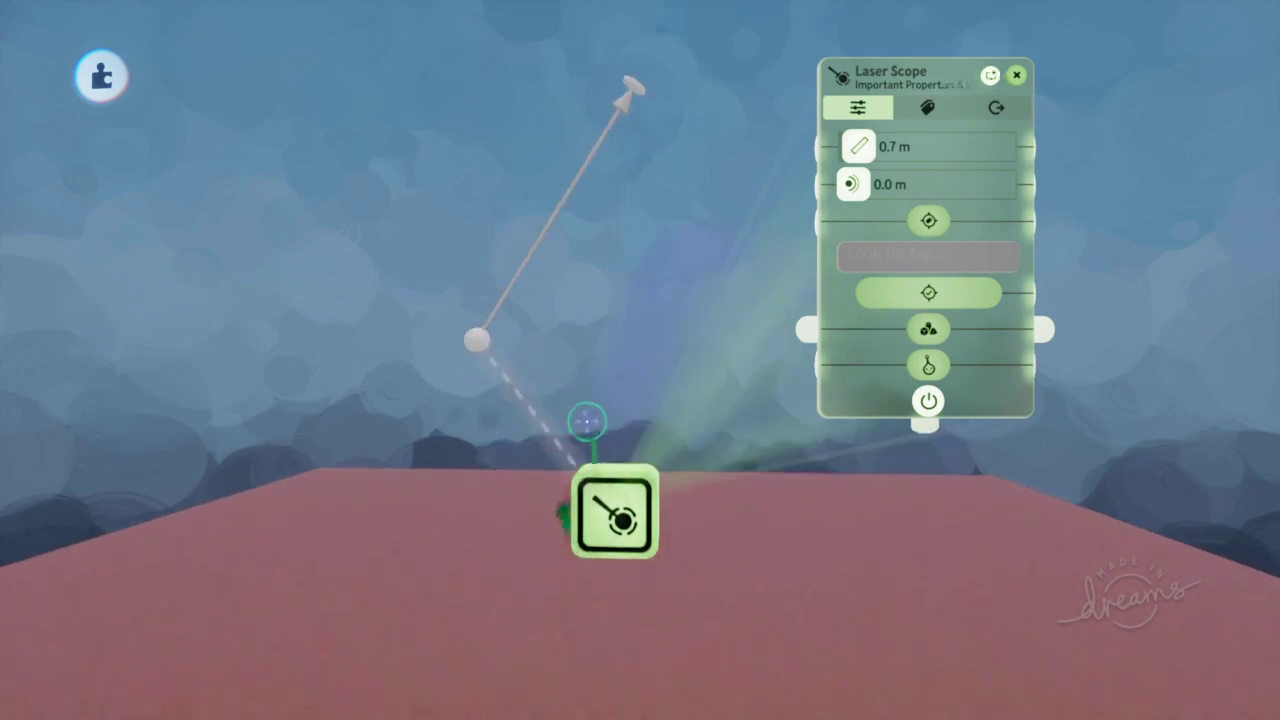
- Switch Local Space off for the laser and rotate the Laser Scope gadget to test the beam's direction
left_click_drag(912, 345, 855, 352)
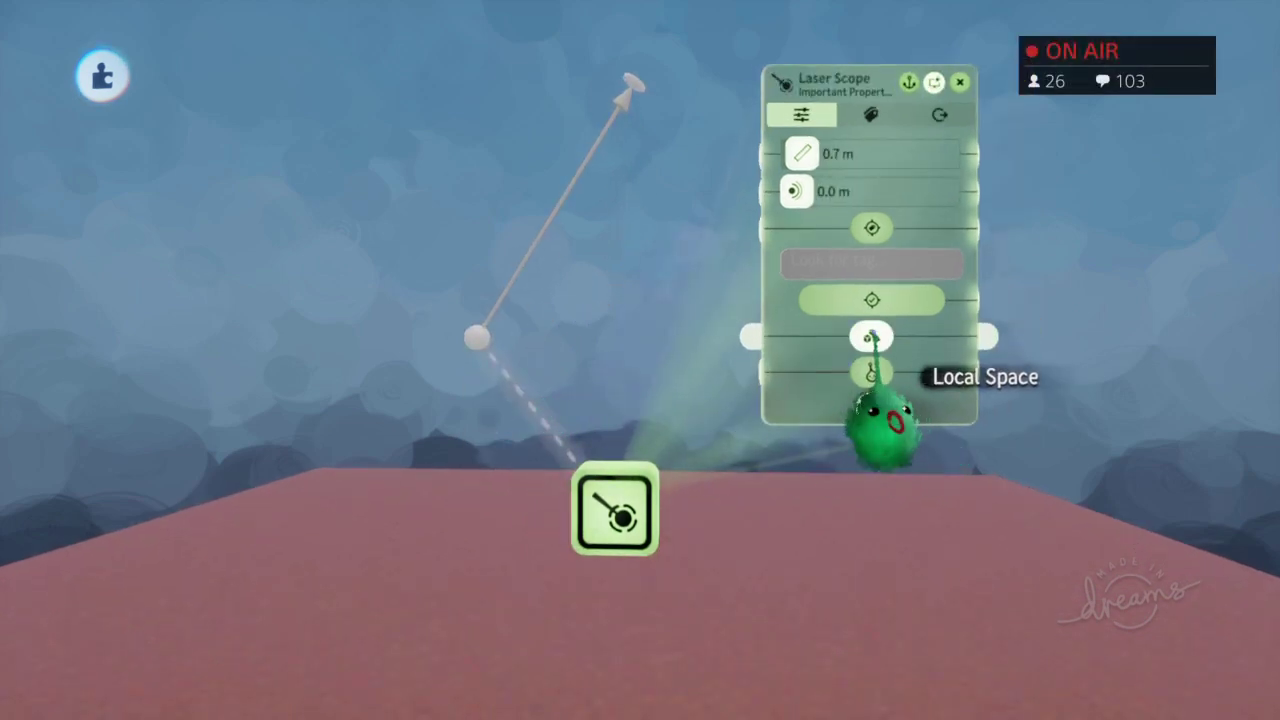
left_click_drag(810, 352, 890, 364)
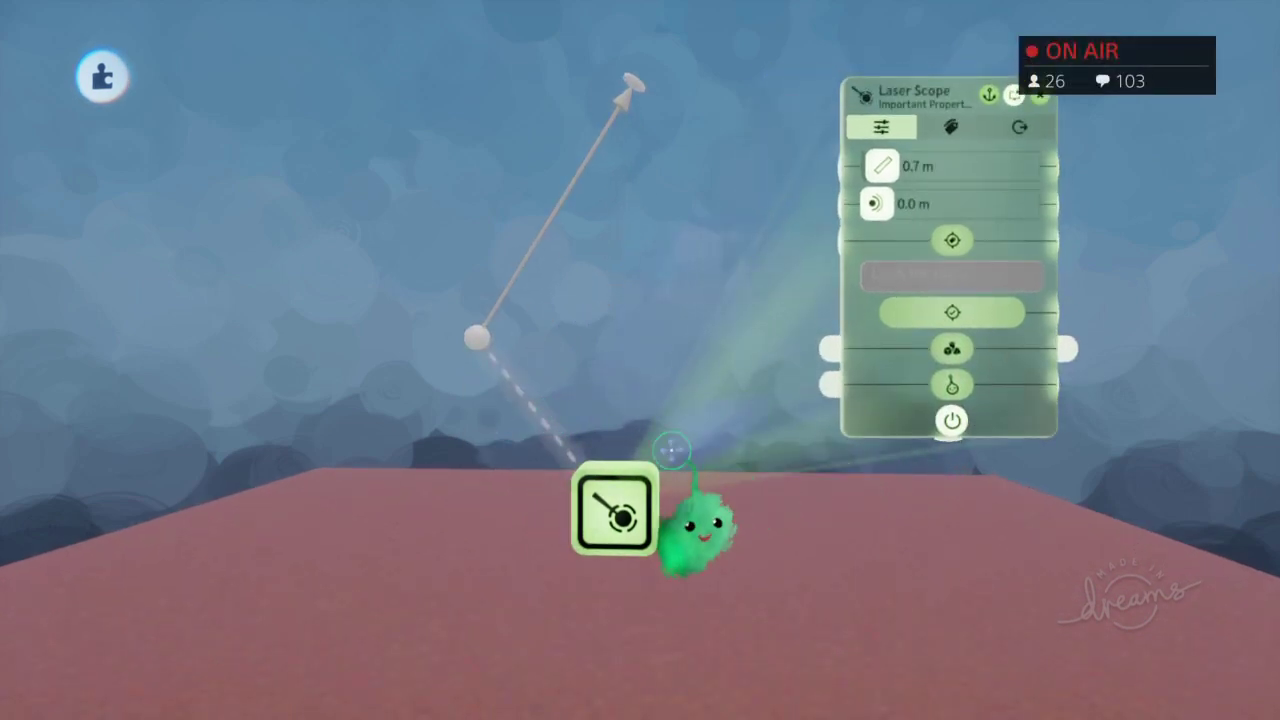
left_click_drag(630, 508, 693, 485)
left_click_drag(755, 565, 680, 590)
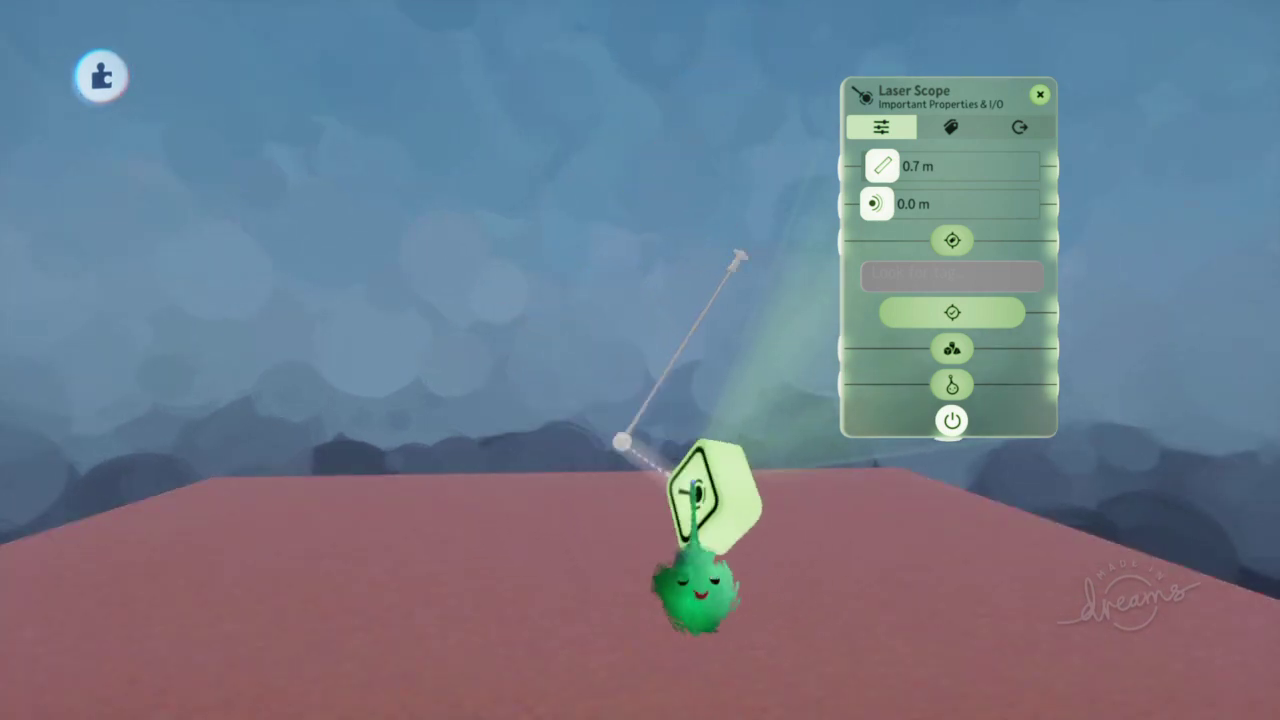
left_click_drag(690, 483, 710, 484)
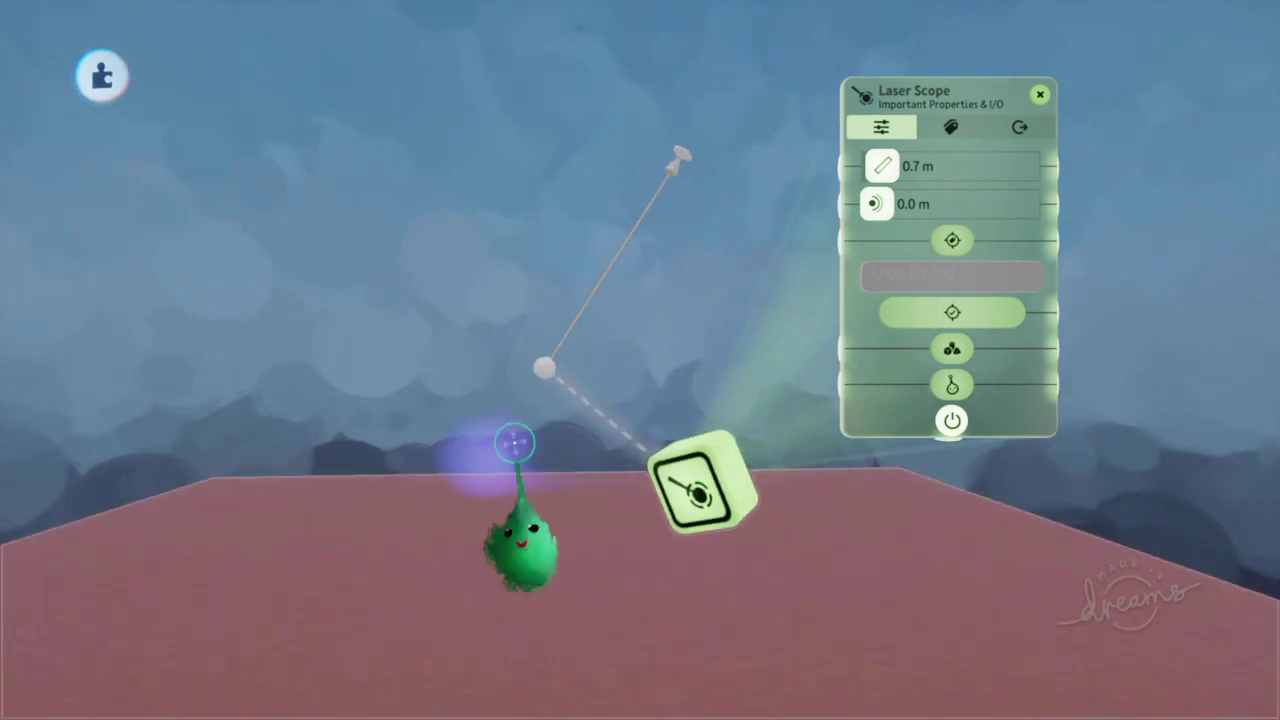
- Tilt and turn the Laser Scope gadget further with Local Space off, comparing the beam's direction from several angles
middle_click_drag(871, 443, 636, 287)
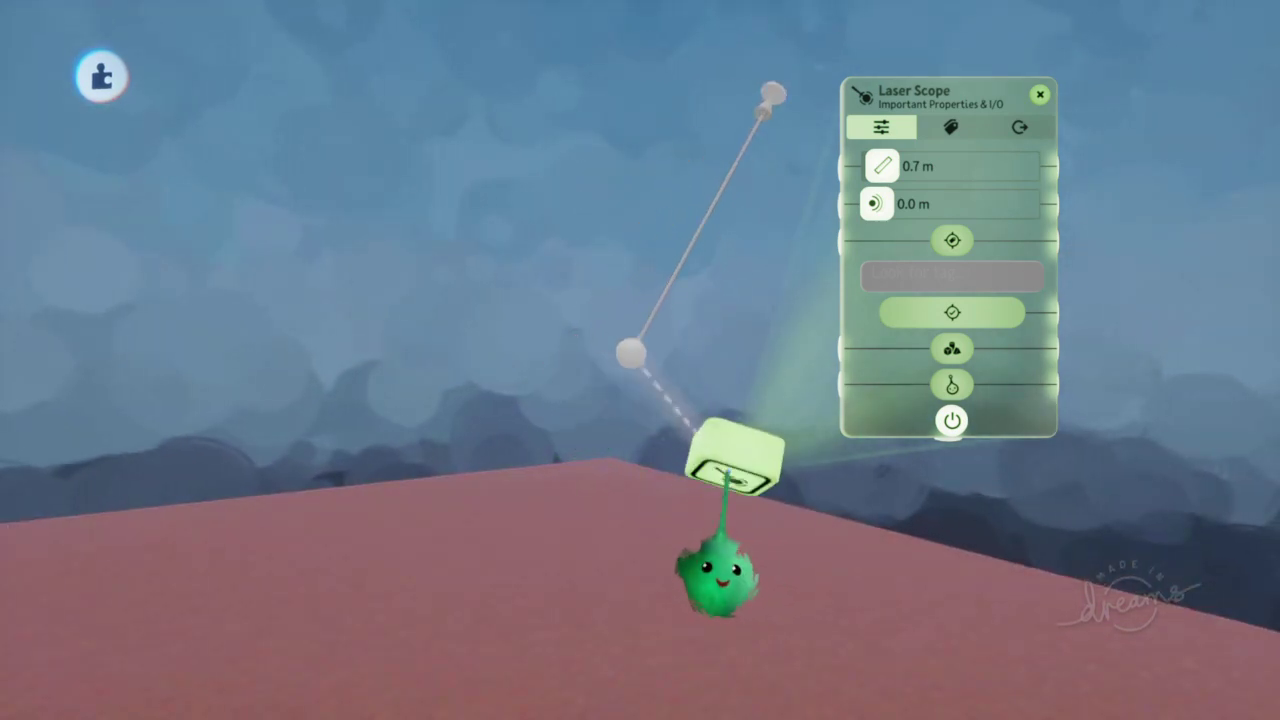
left_click_drag(728, 473, 730, 470)
middle_click_drag(800, 500, 598, 544)
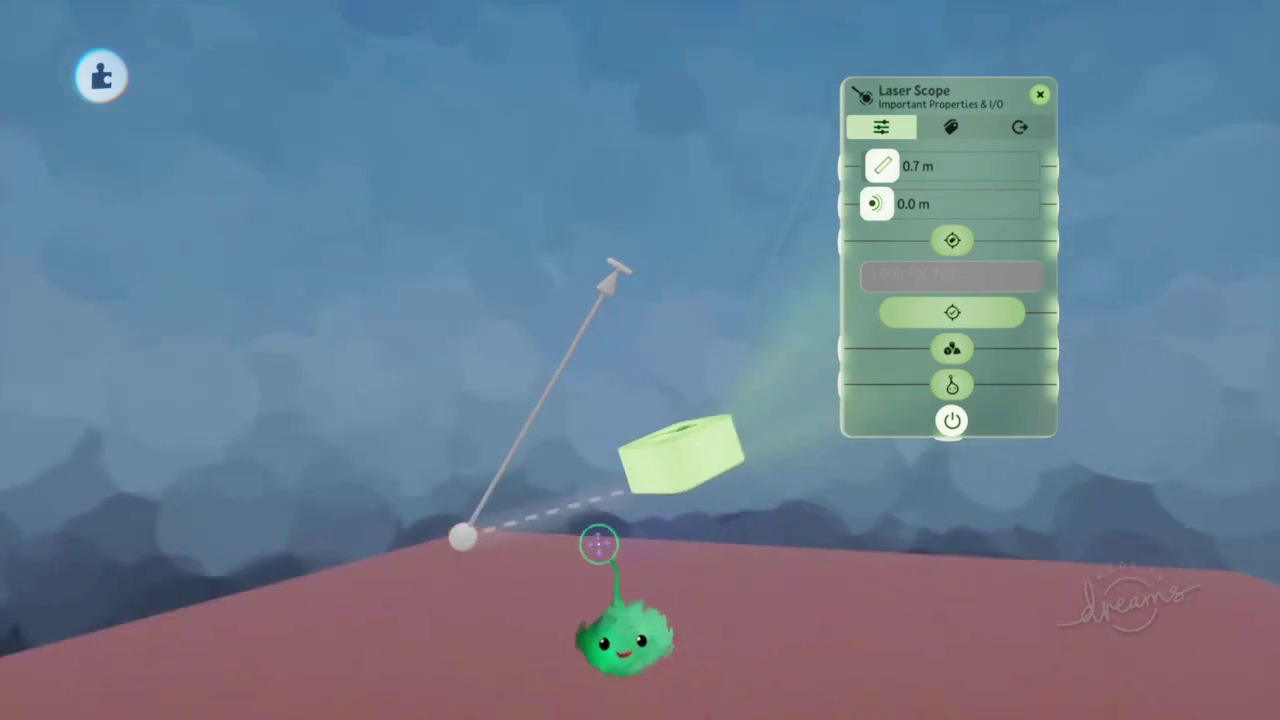
left_click_drag(464, 527, 486, 506)
left_click_drag(679, 445, 672, 440)
middle_click_drag(657, 608, 822, 496)
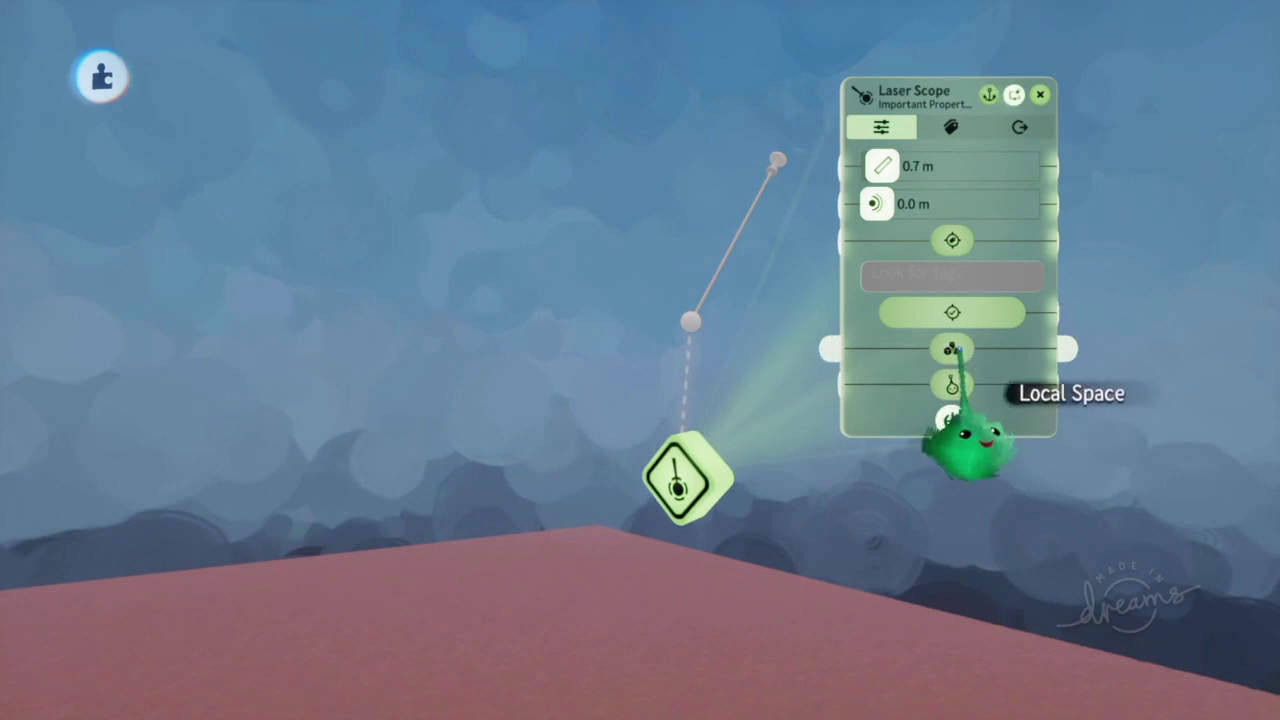
- Turn Local Space on, rotate the Laser Scope gadget to compare the beam's behaviour, and turn Local Space off again
left_click(960, 349)
middle_click_drag(752, 390, 608, 543)
mouse_move(589, 490)
left_mouse_down()
mouse_move(599, 512)
mouse_move(620, 508)
mouse_move(584, 488)
mouse_move(605, 480)
mouse_move(597, 502)
mouse_move(588, 491)
left_mouse_up()
middle_click_drag(654, 625, 665, 462)
left_click(951, 349)
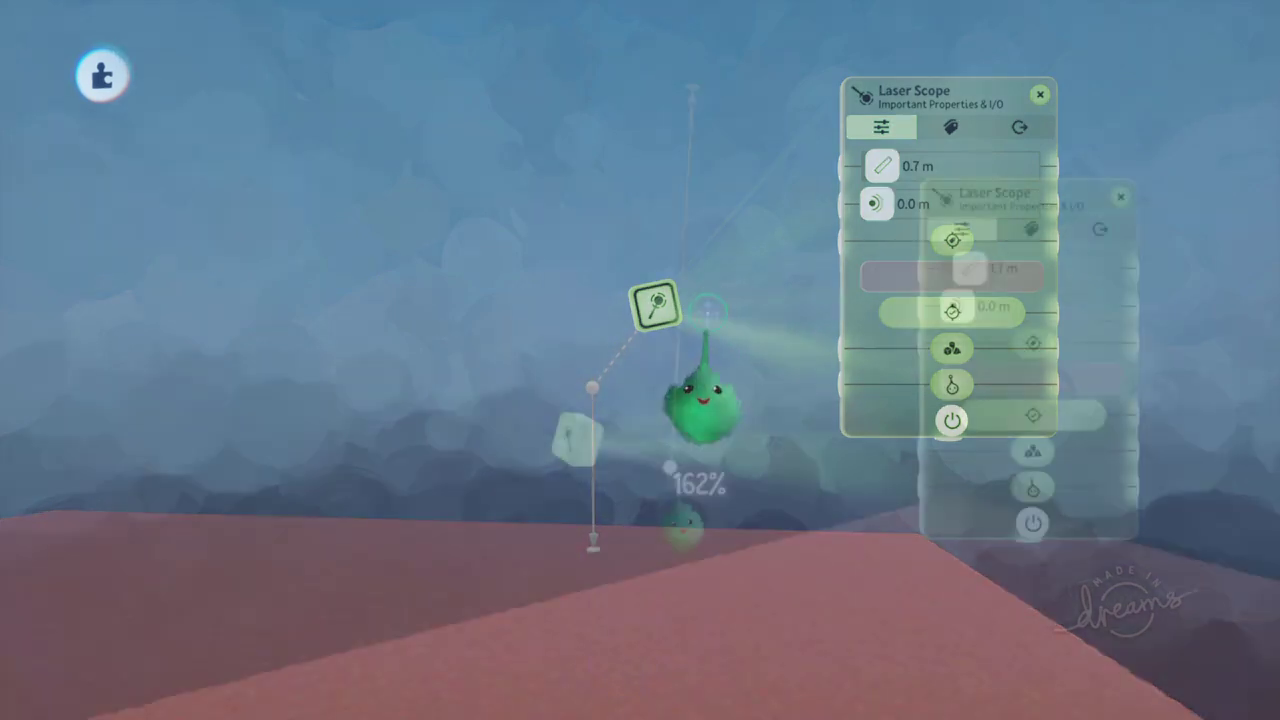
- Extend the laser's range to 1.6 m, turn Local Space on, and aim the beam leftwards across the floor
left_click_drag(690, 470, 668, 485)
left_click_drag(581, 468, 615, 472)
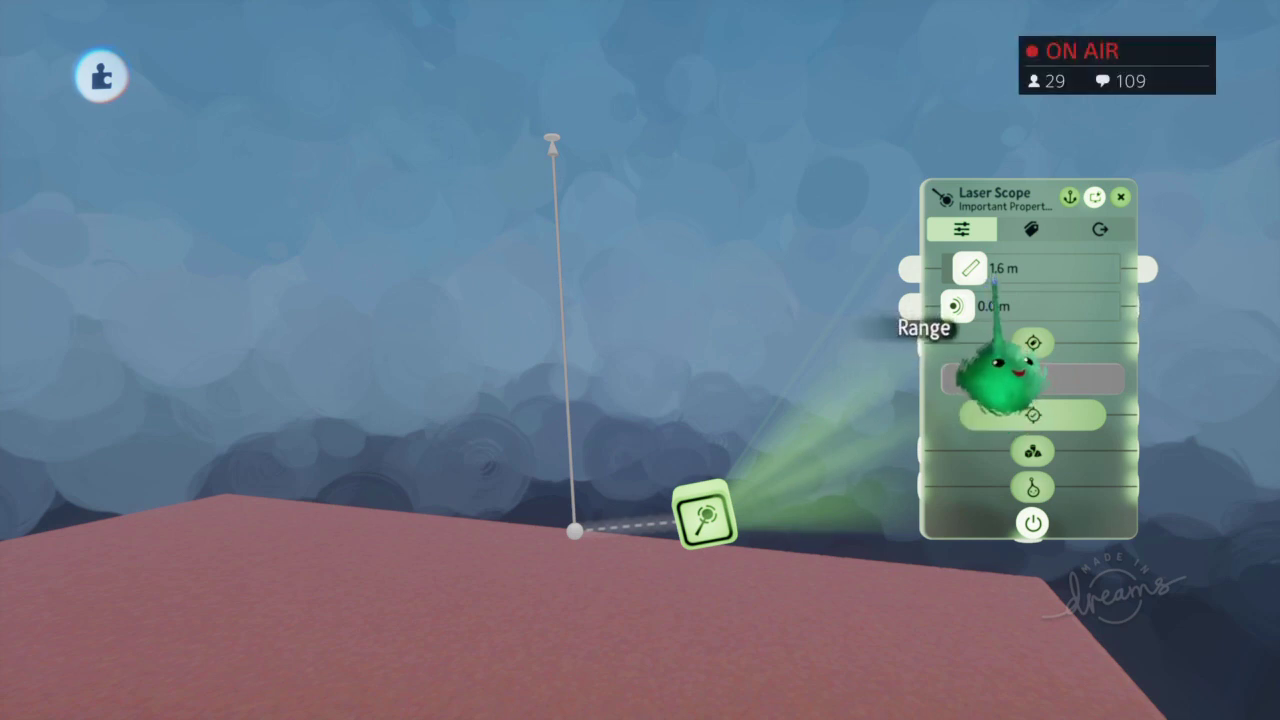
left_click_drag(575, 531, 512, 635)
left_click(1033, 451)
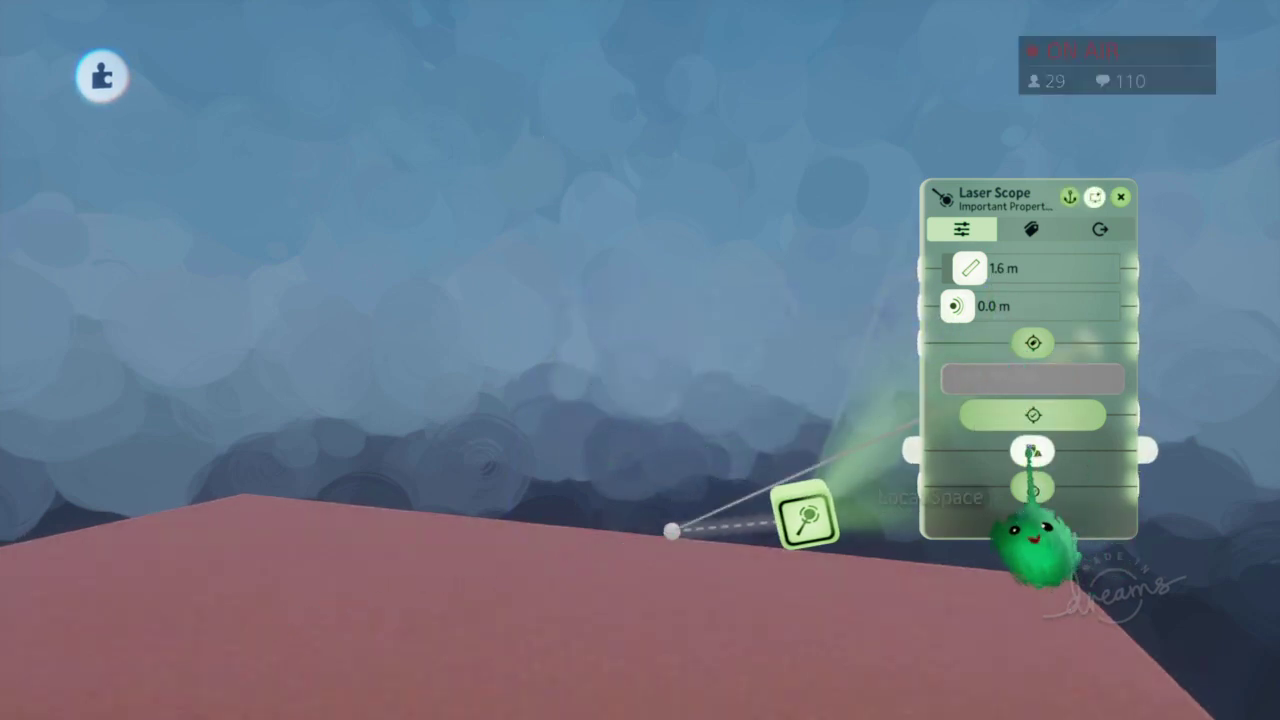
left_click_drag(716, 405, 514, 510)
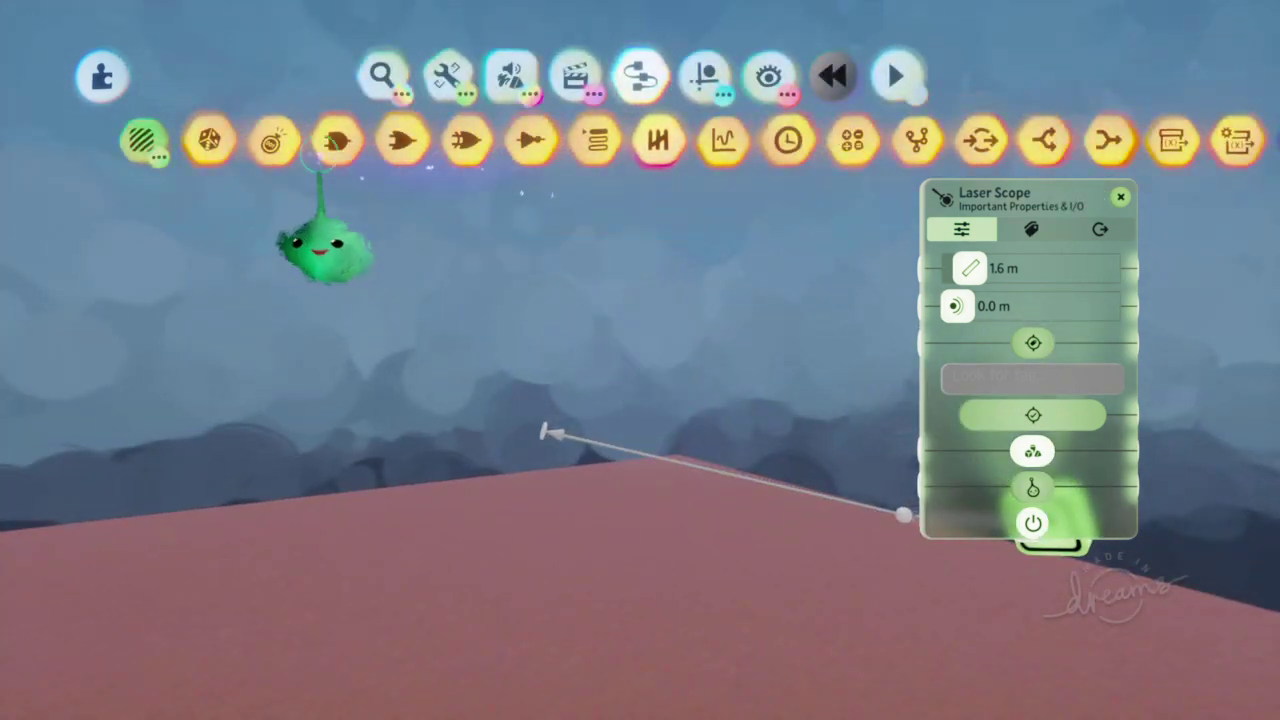
- Stamp a cube sculpture above the left side of the floor and exit sculpt mode
left_click(512, 75)
left_click(391, 143)
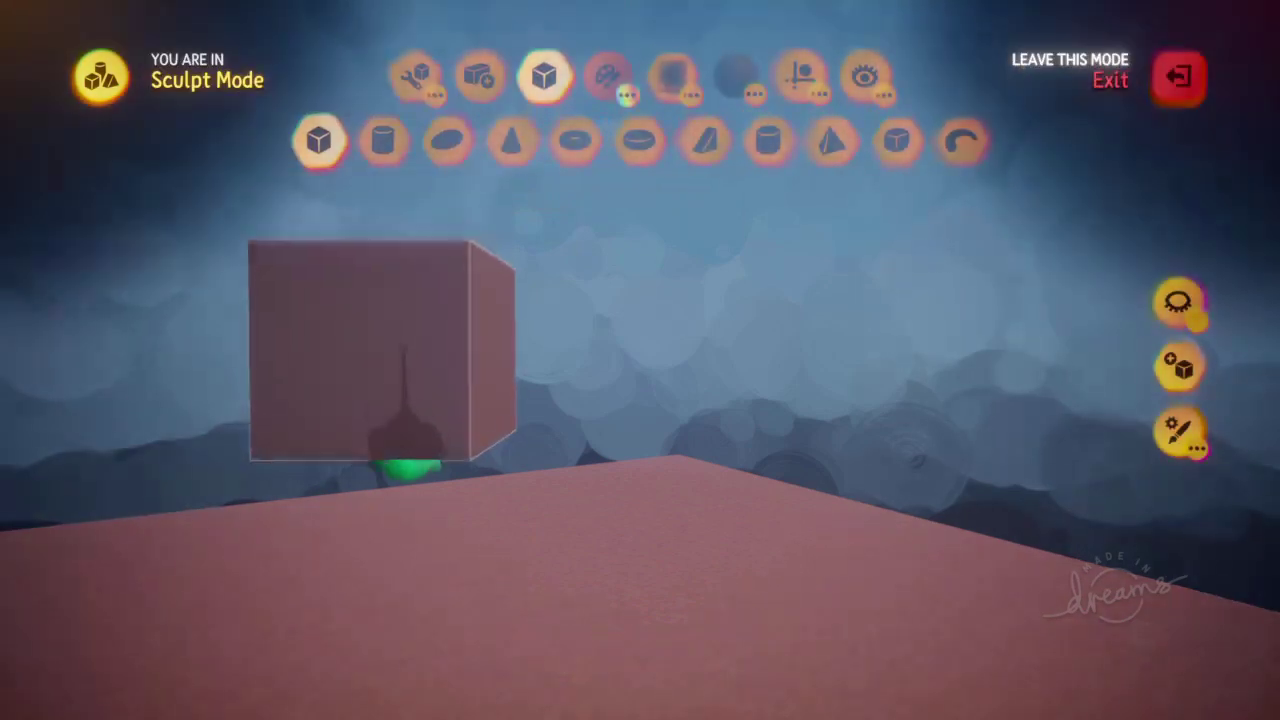
left_click(398, 348)
key("Escape")
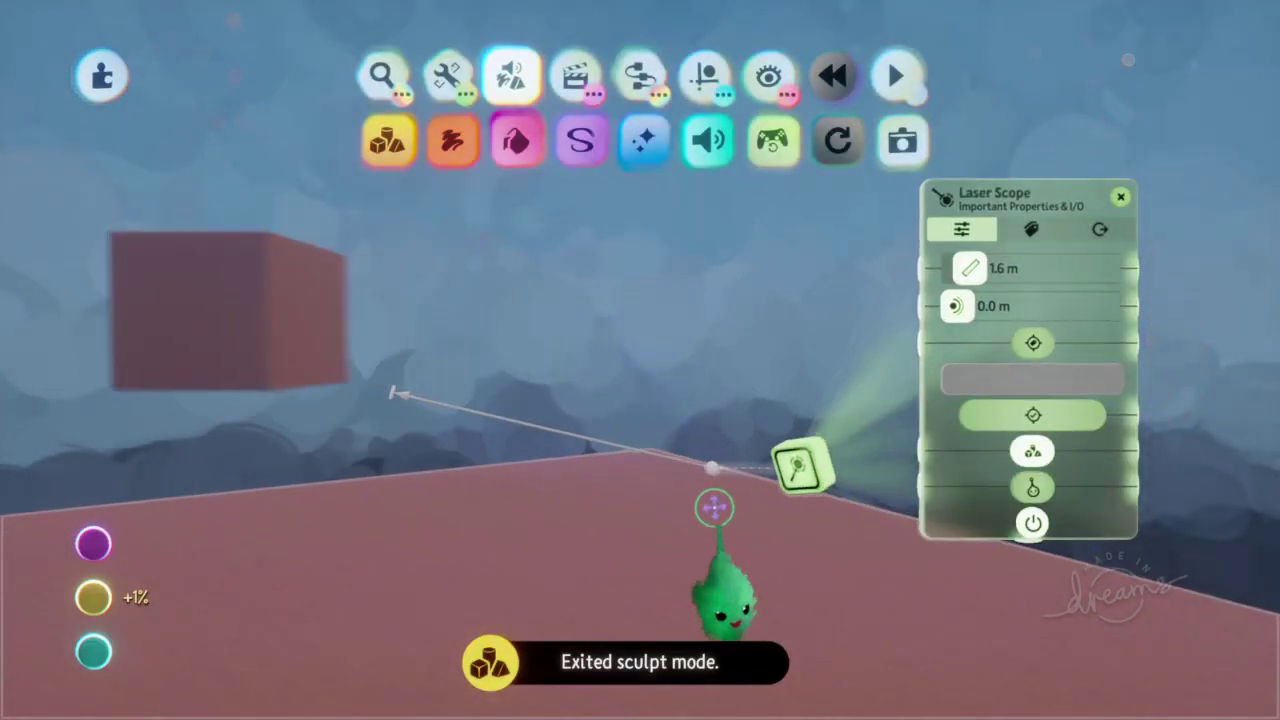
- Reposition the laser's start point so that the beam passes through the side of the cube
left_click_drag(690, 456, 678, 416)
key("Left")
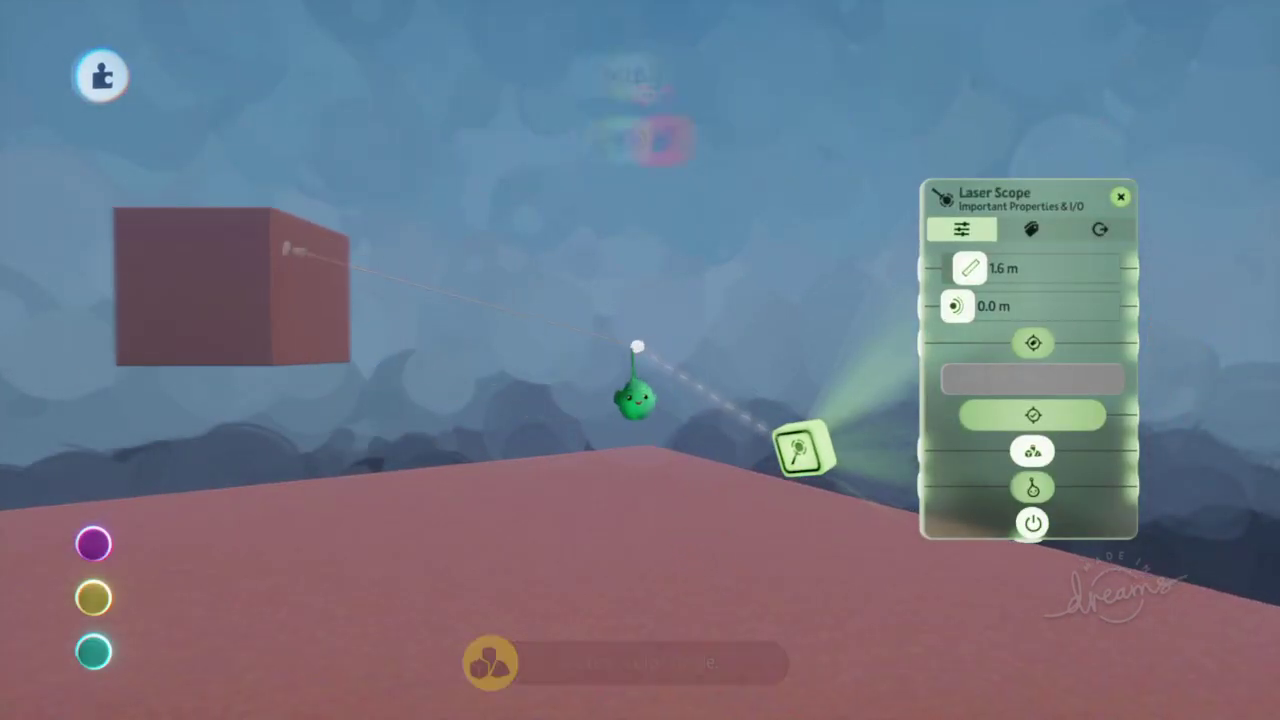
middle_click_drag(638, 362, 671, 389)
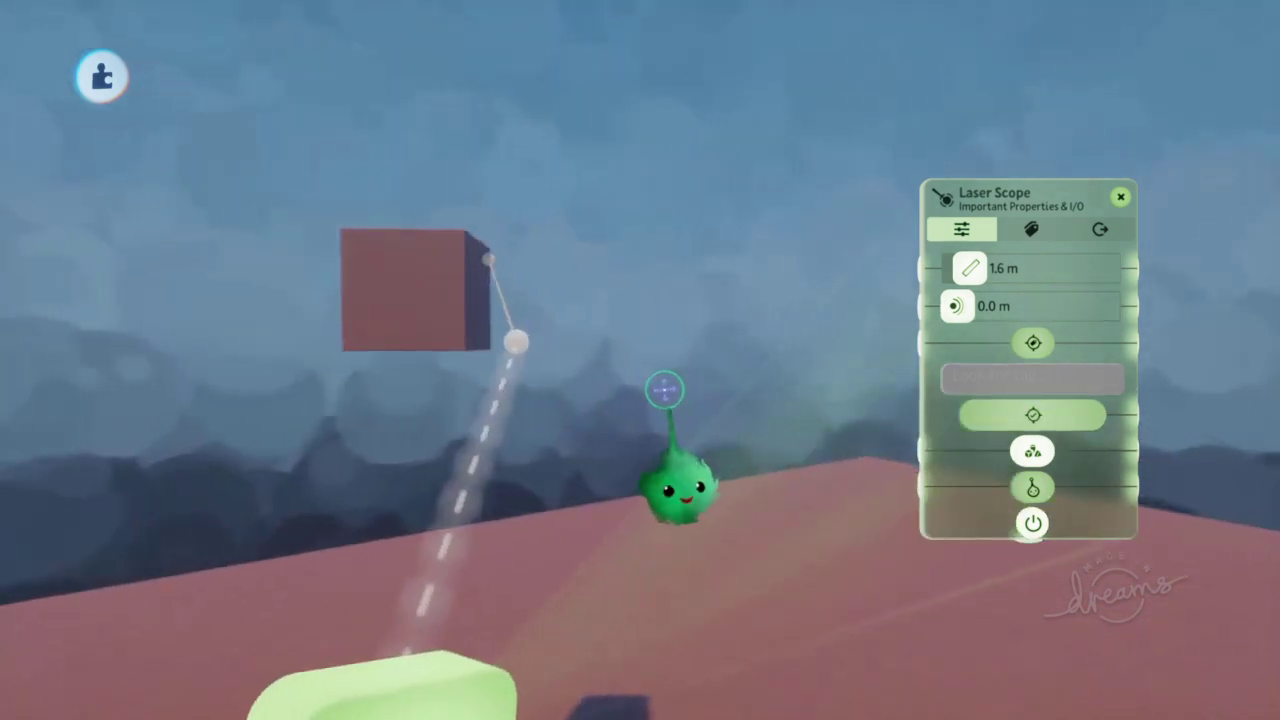
left_click_drag(517, 348, 426, 332)
middle_click_drag(500, 365, 720, 374)
middle_click_drag(663, 471, 573, 428)
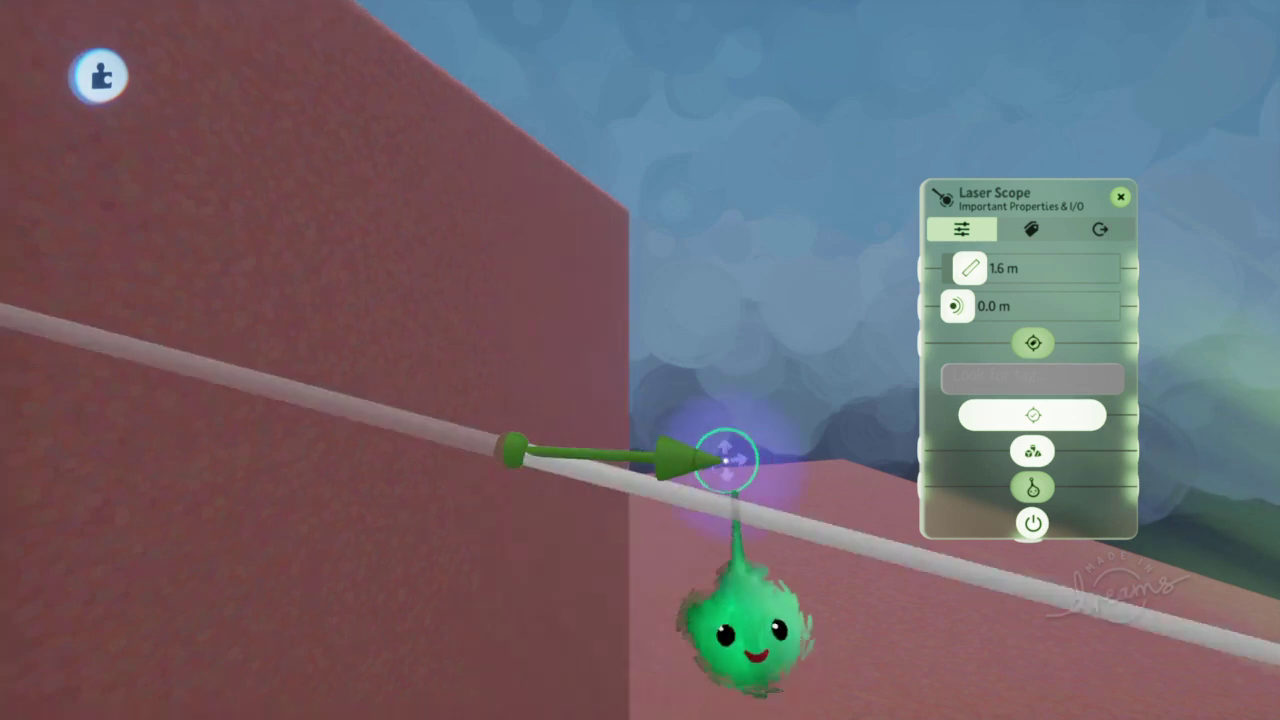
- Rotate the cube in the beam's path to vary the surface angle at the laser's hit point
left_click_drag(424, 248, 423, 248)
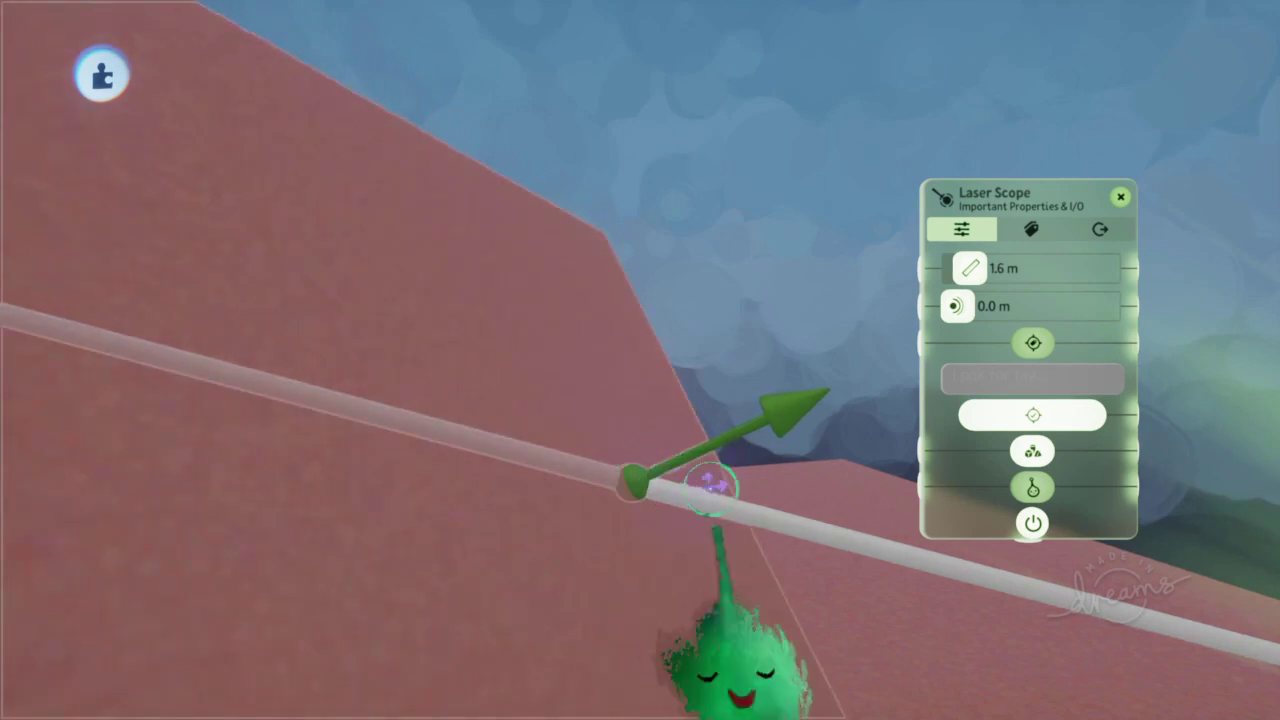
left_click_drag(706, 491, 683, 459)
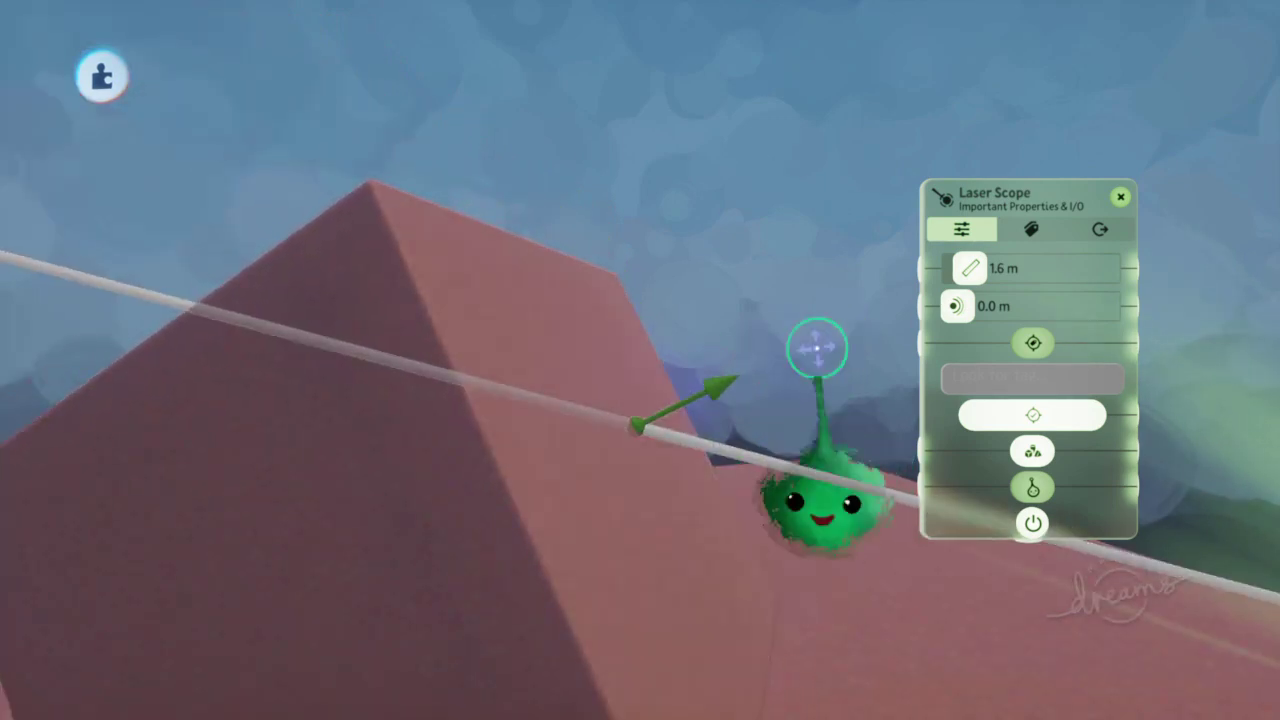
left_click_drag(633, 557, 660, 497)
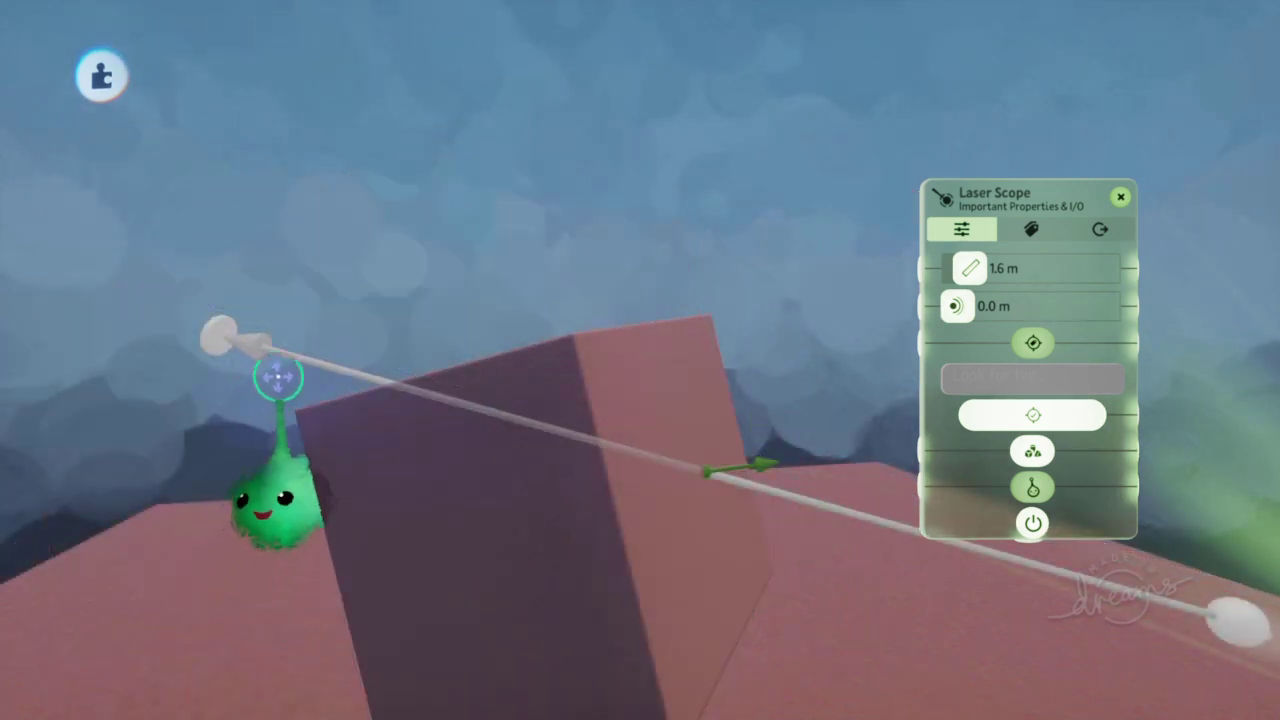
- Set the laser's range to 0.3 m and its second distance value to 0.9 m, and relocate the properties window
left_click_drag(260, 344, 899, 520)
middle_click_drag(899, 520, 757, 531)
left_click_drag(700, 543, 251, 414)
left_click_drag(1008, 436, 576, 322)
scroll(866, 466, "down", 5)
- Place a number display gadget beside the Laser Scope and wire the Hit Something output into it
key("Tab")
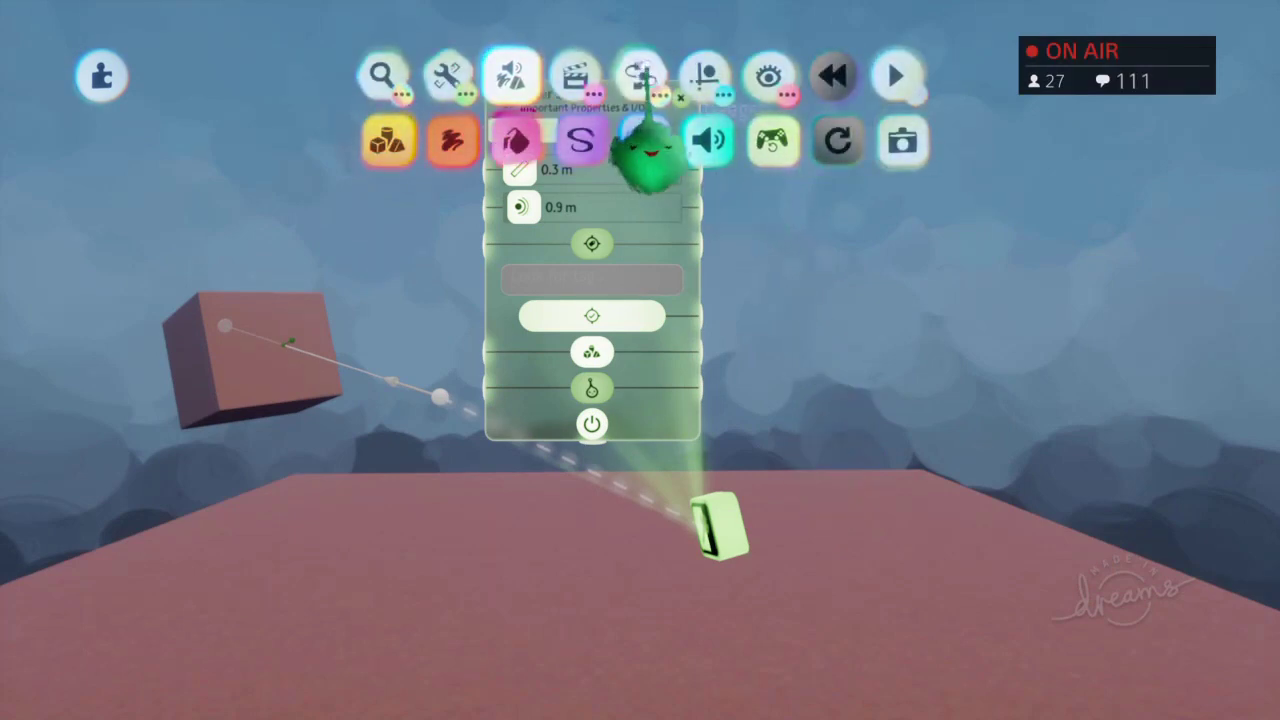
left_click(640, 77)
left_click(1069, 143)
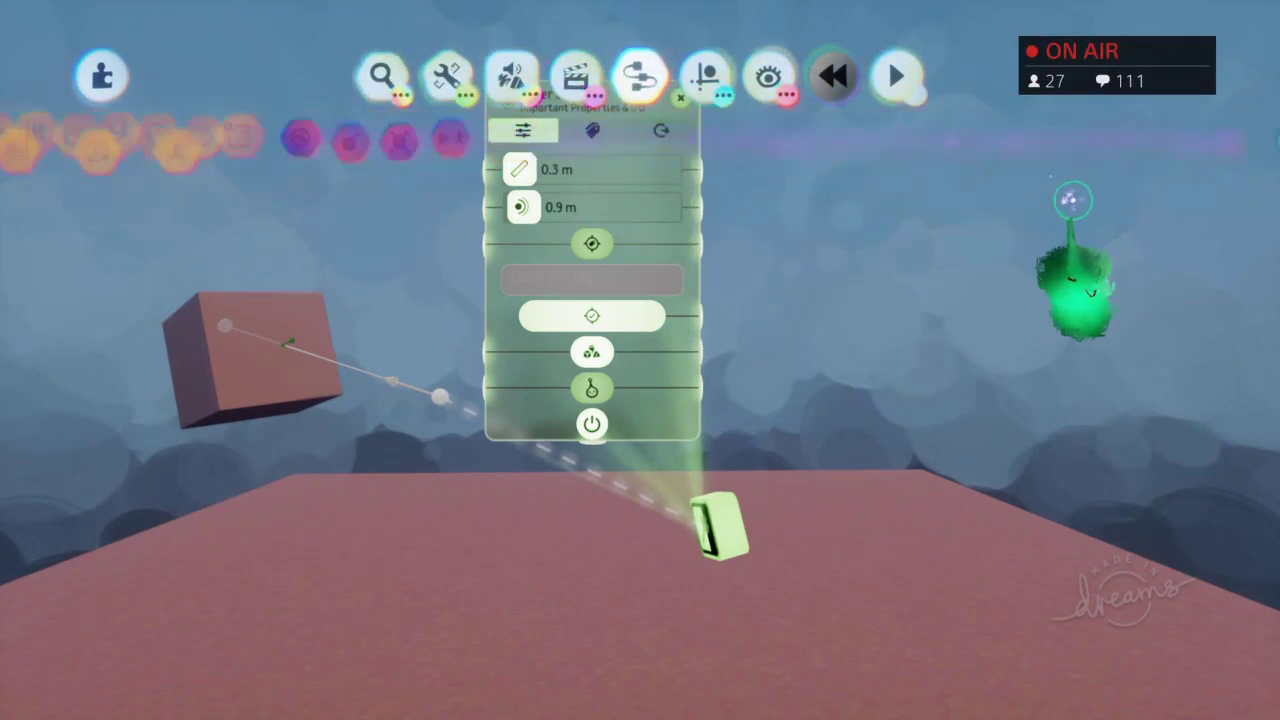
left_click(1174, 140)
left_click(868, 409)
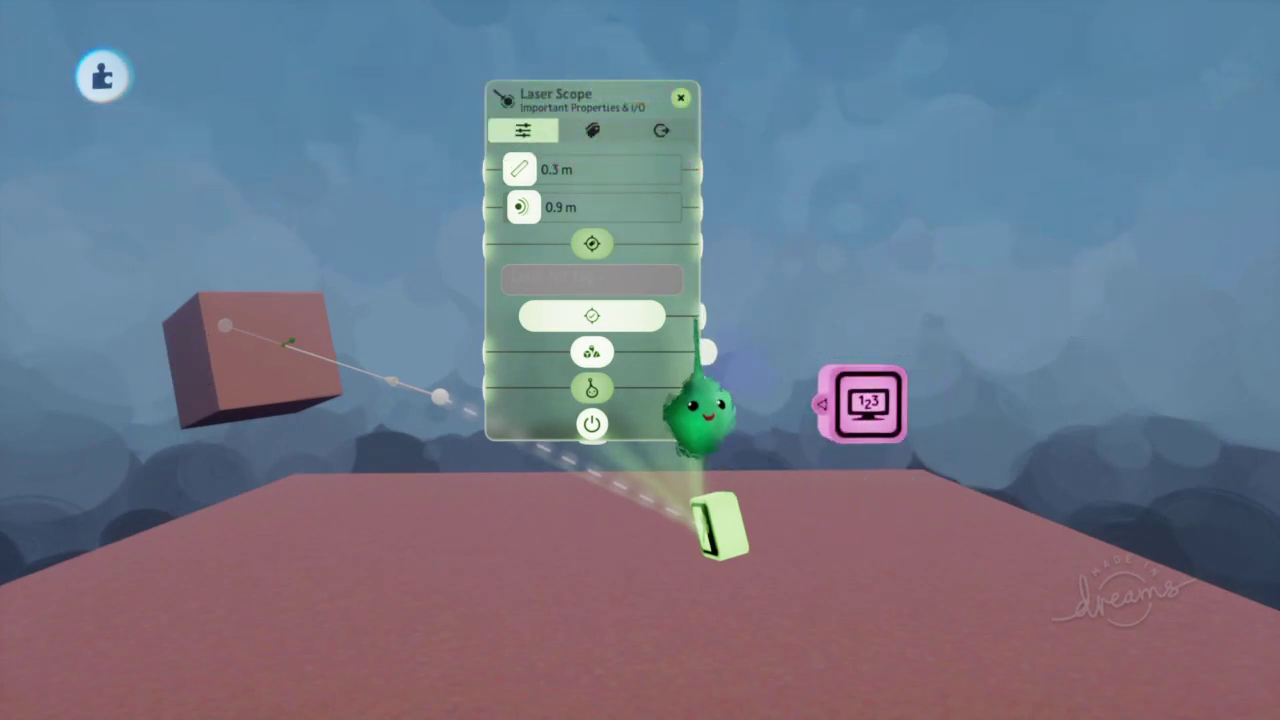
left_click_drag(712, 316, 820, 408)
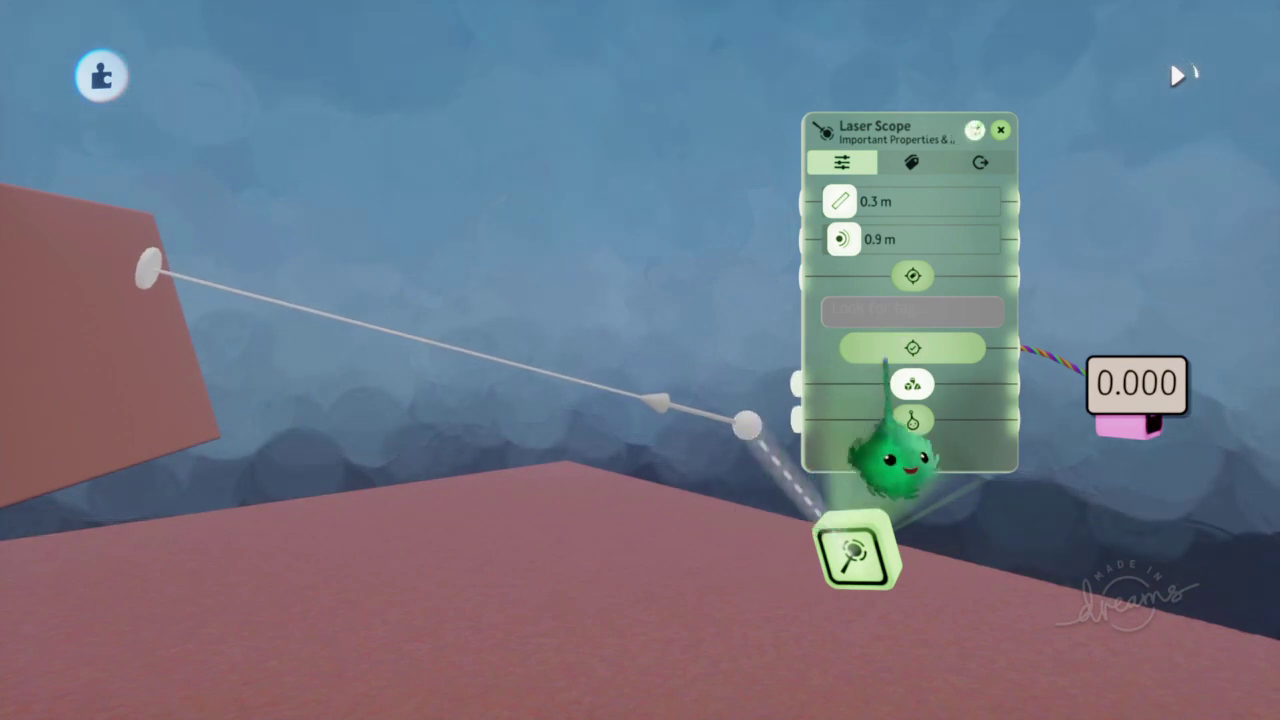
- Relocate the Laser Scope's properties window and reposition the laser's start point so that its beam strikes the side of the cube
left_click_drag(881, 356, 915, 380)
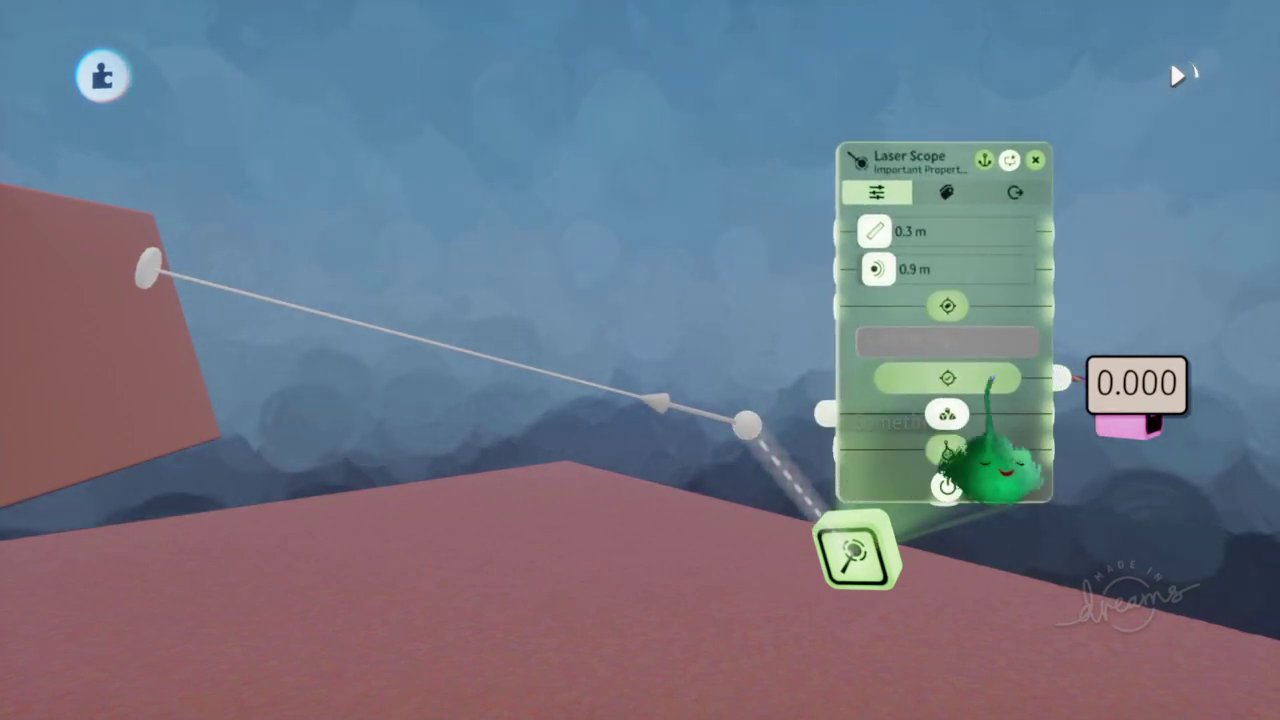
left_click_drag(760, 437, 778, 437)
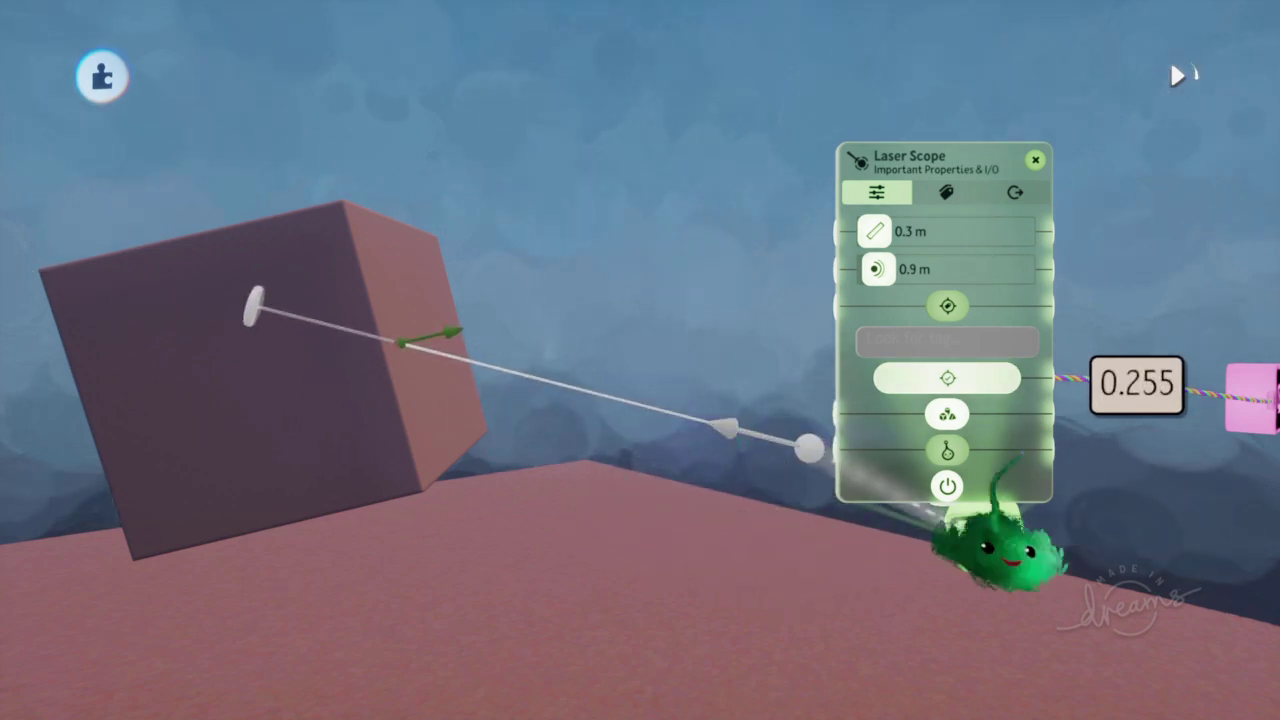
mouse_move(985, 424)
left_mouse_down()
mouse_move(1014, 426)
mouse_move(989, 426)
left_mouse_up()
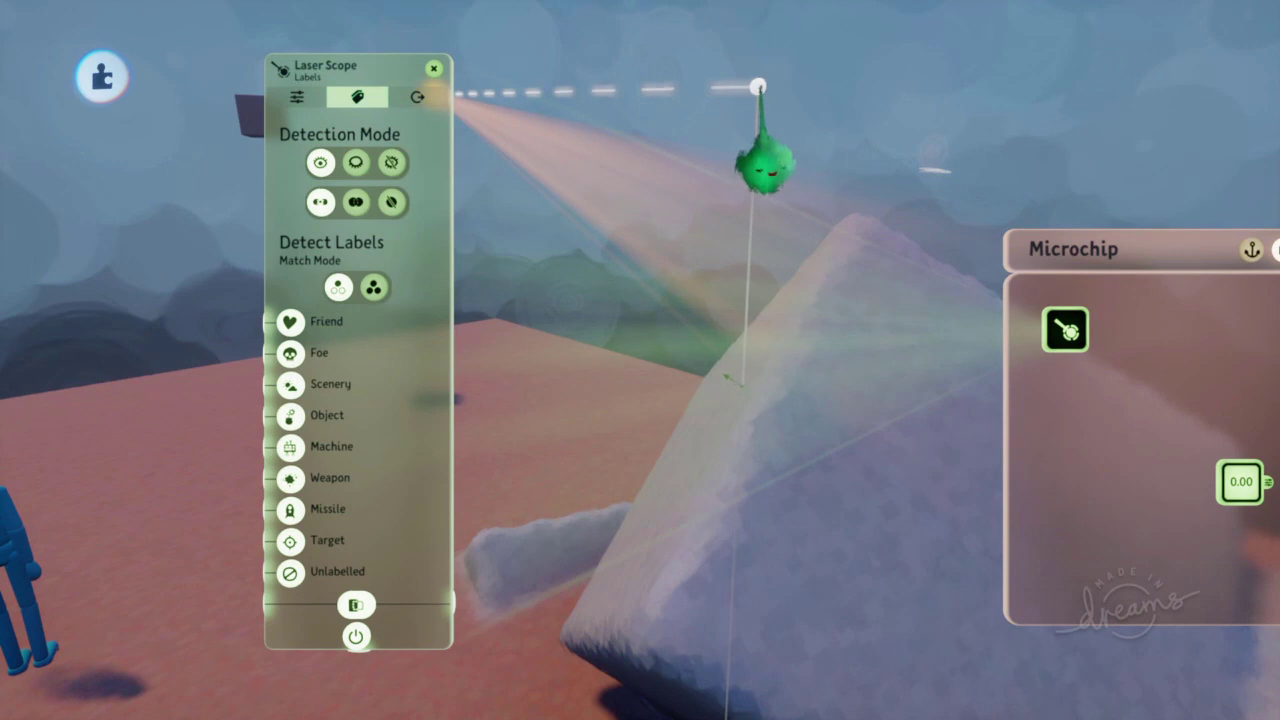
- In the scene with the stone block, set the Laser Scope's range to 1.3 m and its second distance value to 2.2 m
middle_click_drag(758, 87, 709, 165)
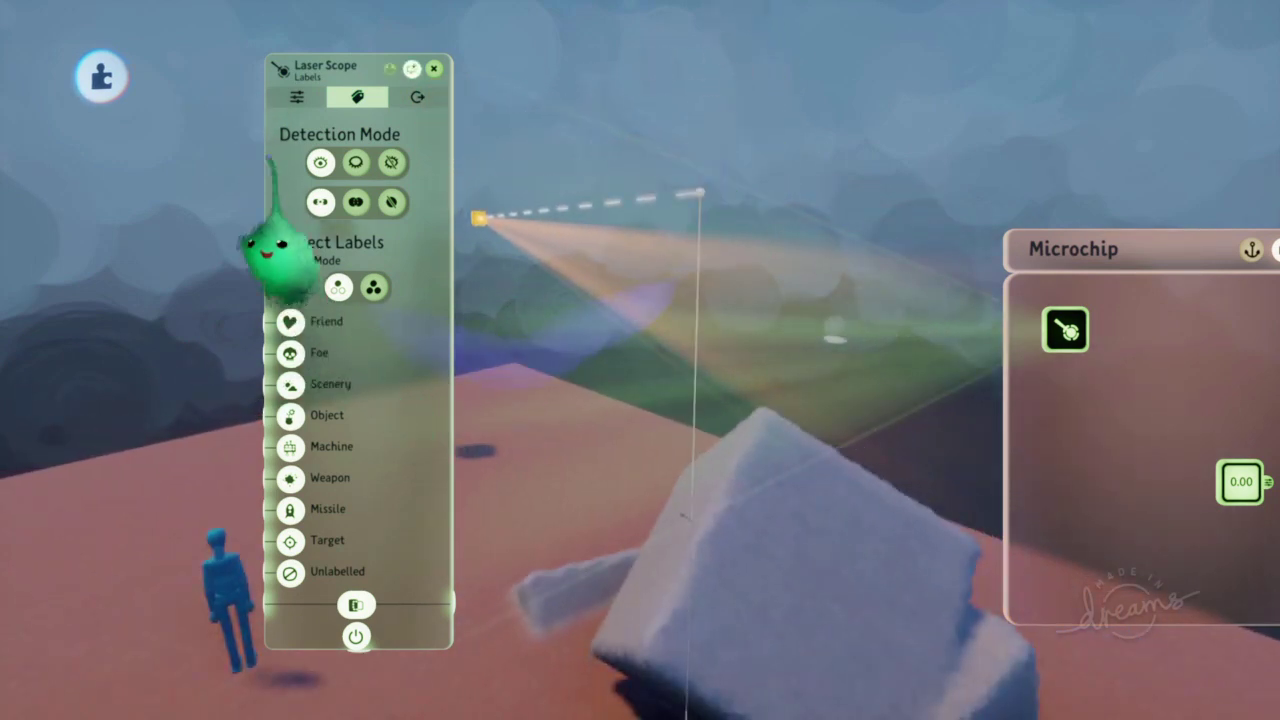
left_click(294, 98)
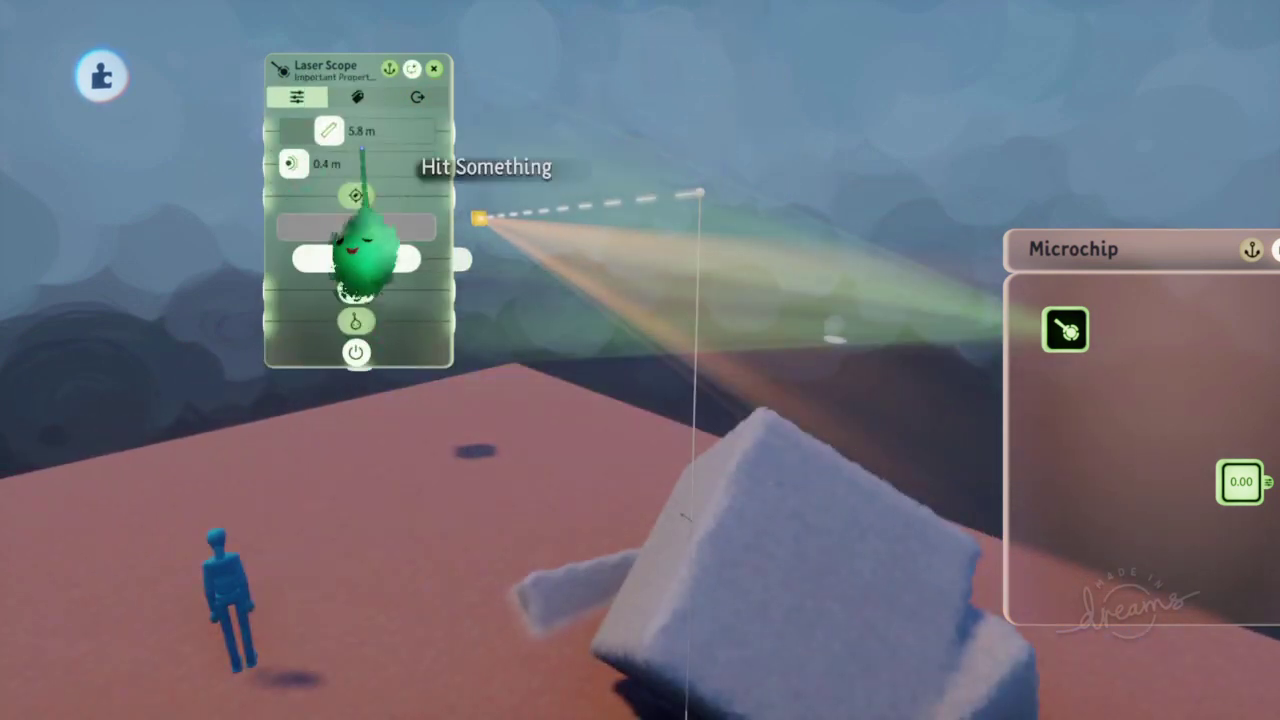
left_click(358, 98)
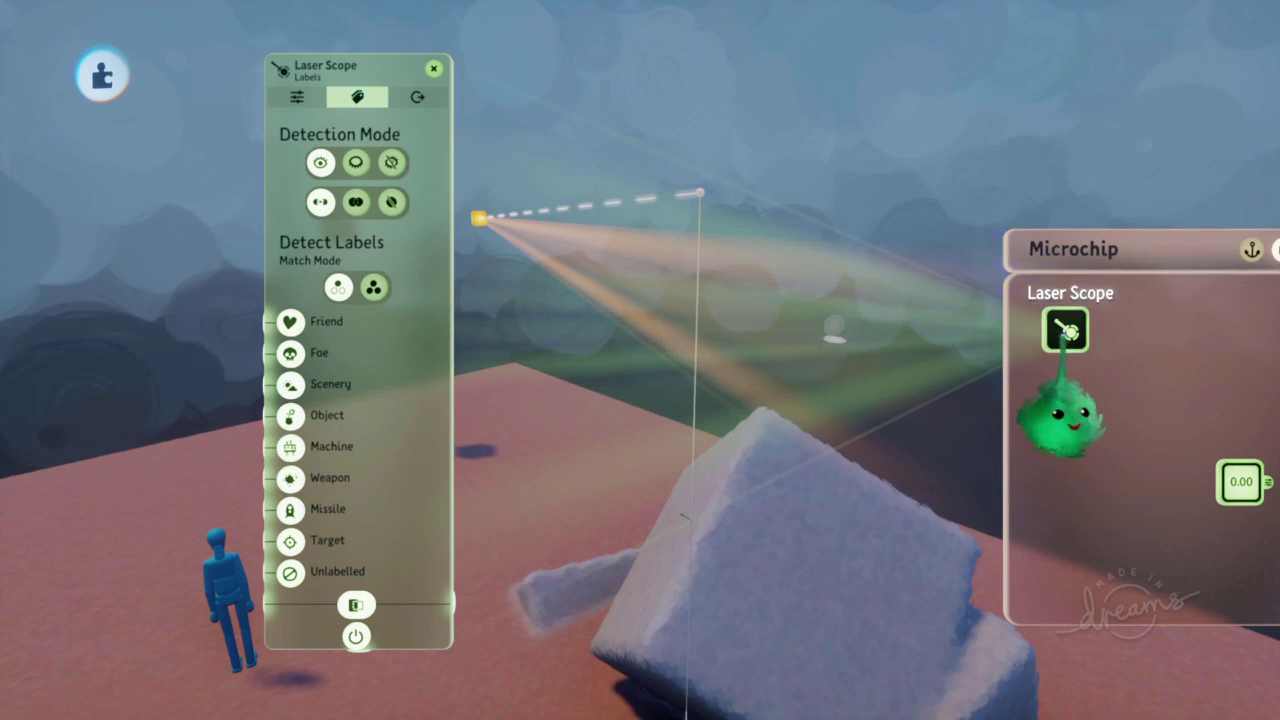
middle_click_drag(723, 409, 600, 400)
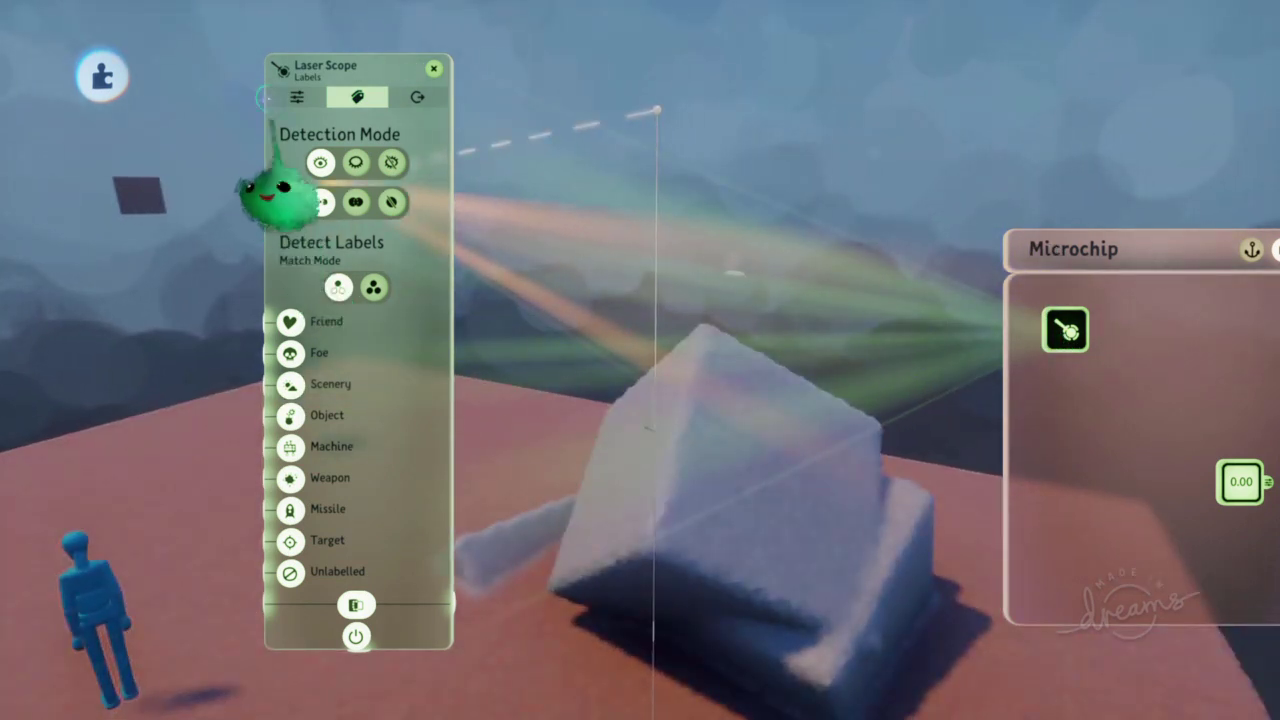
left_click(294, 98)
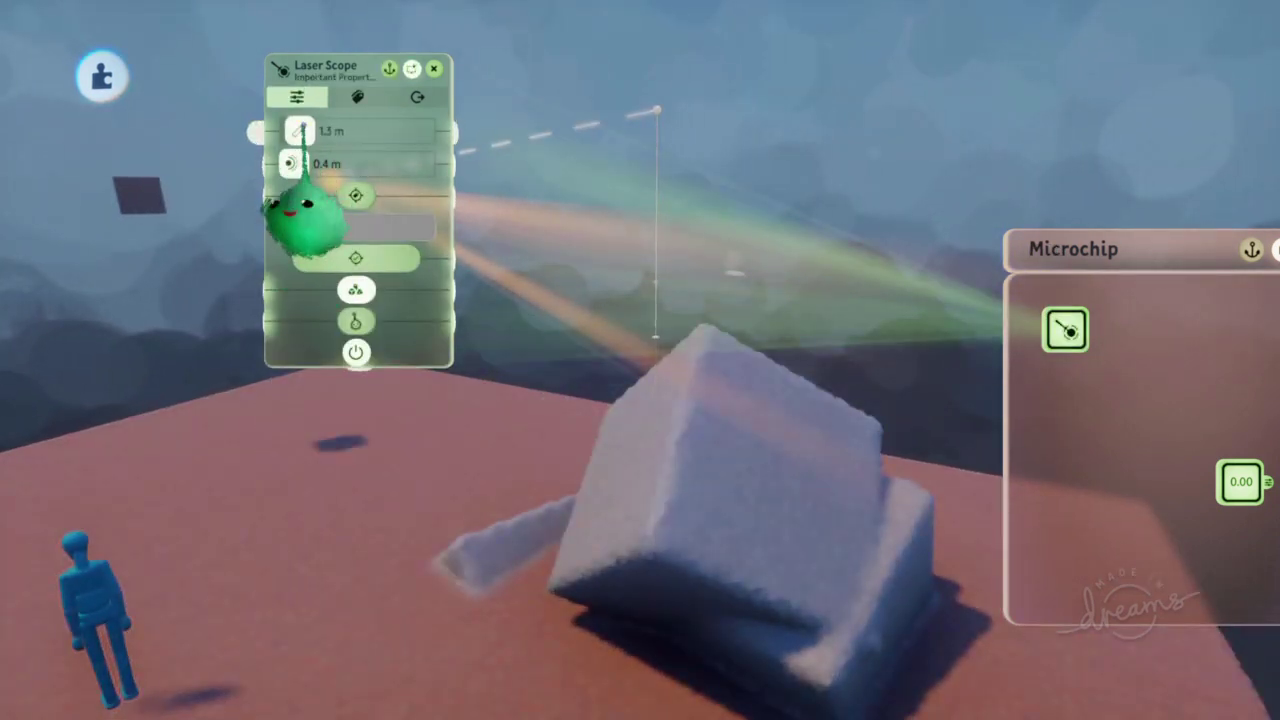
middle_click_drag(480, 200, 702, 97)
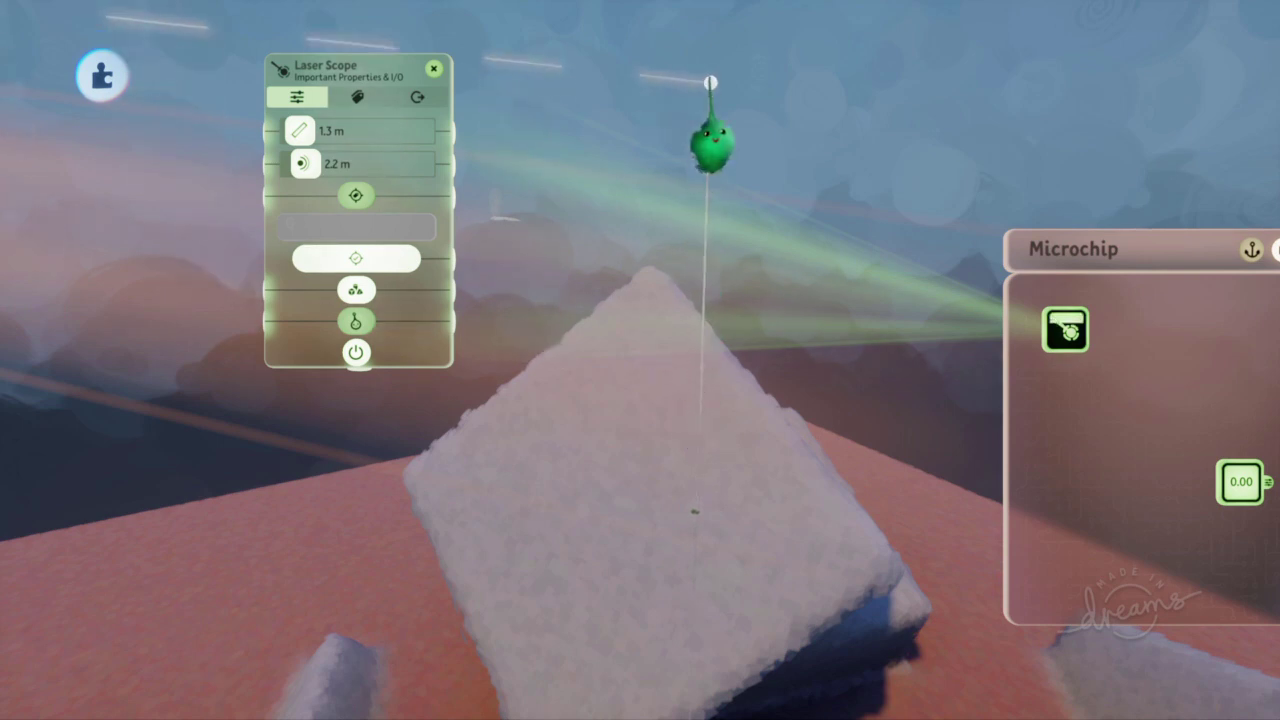
middle_click_drag(708, 102, 715, 125)
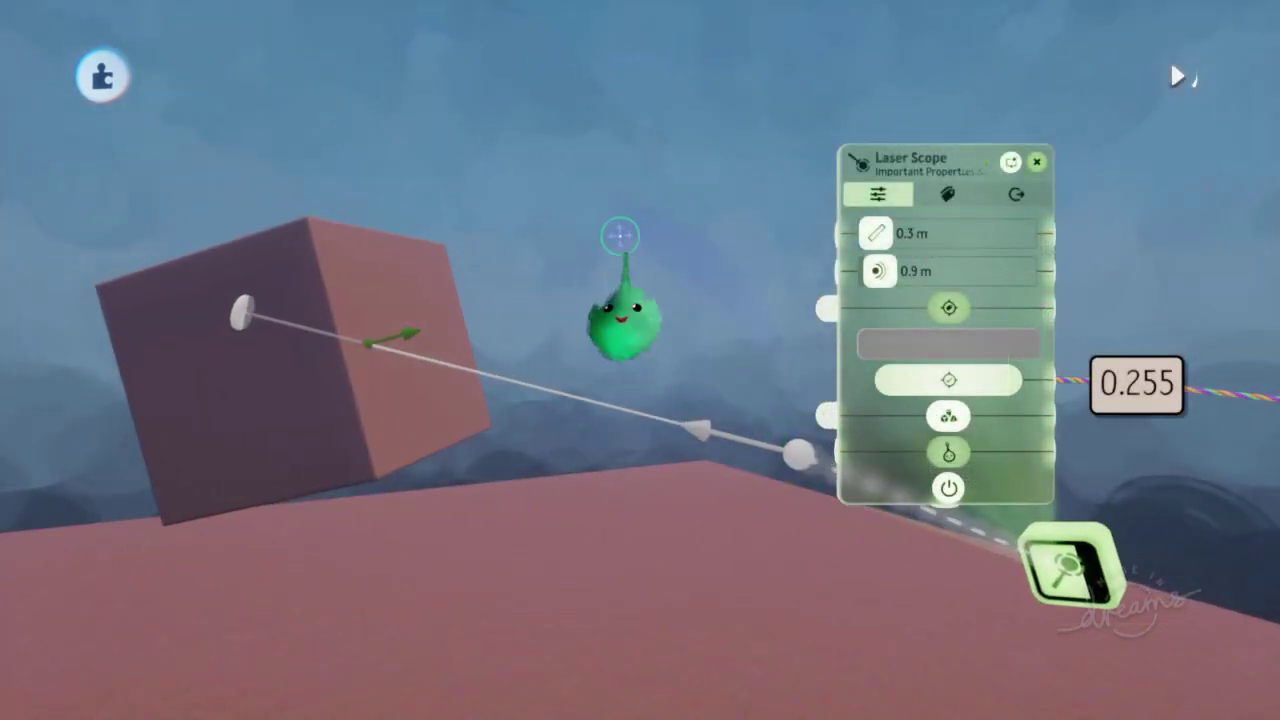
- Place a Tag gadget in the air beside the cube and name it G
key("Escape")
left_click(462, 148)
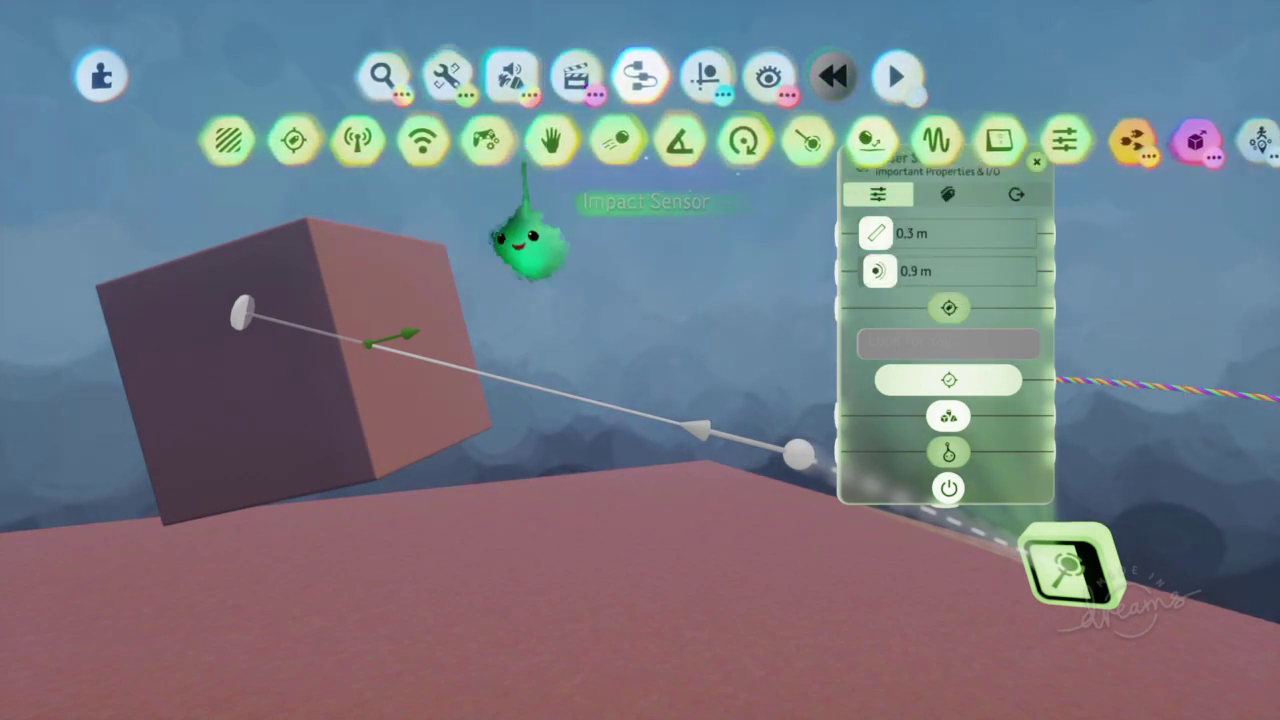
left_click(300, 140)
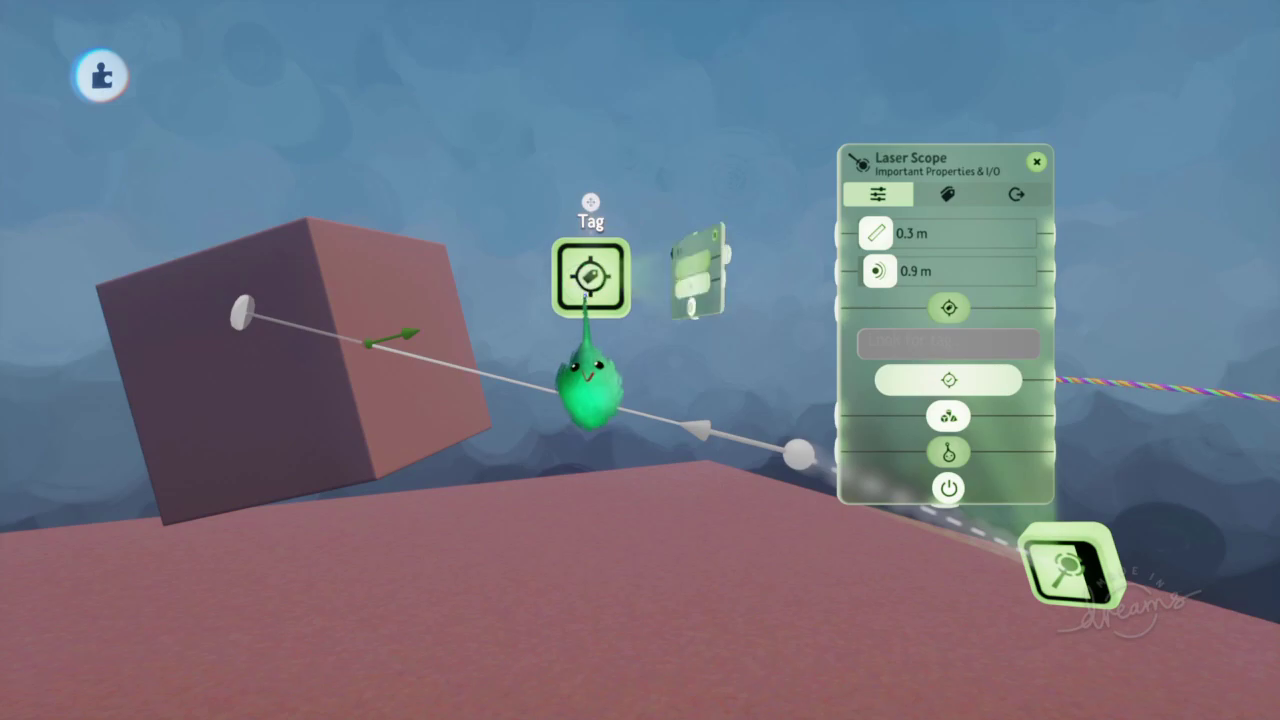
left_click(748, 225)
type("G")
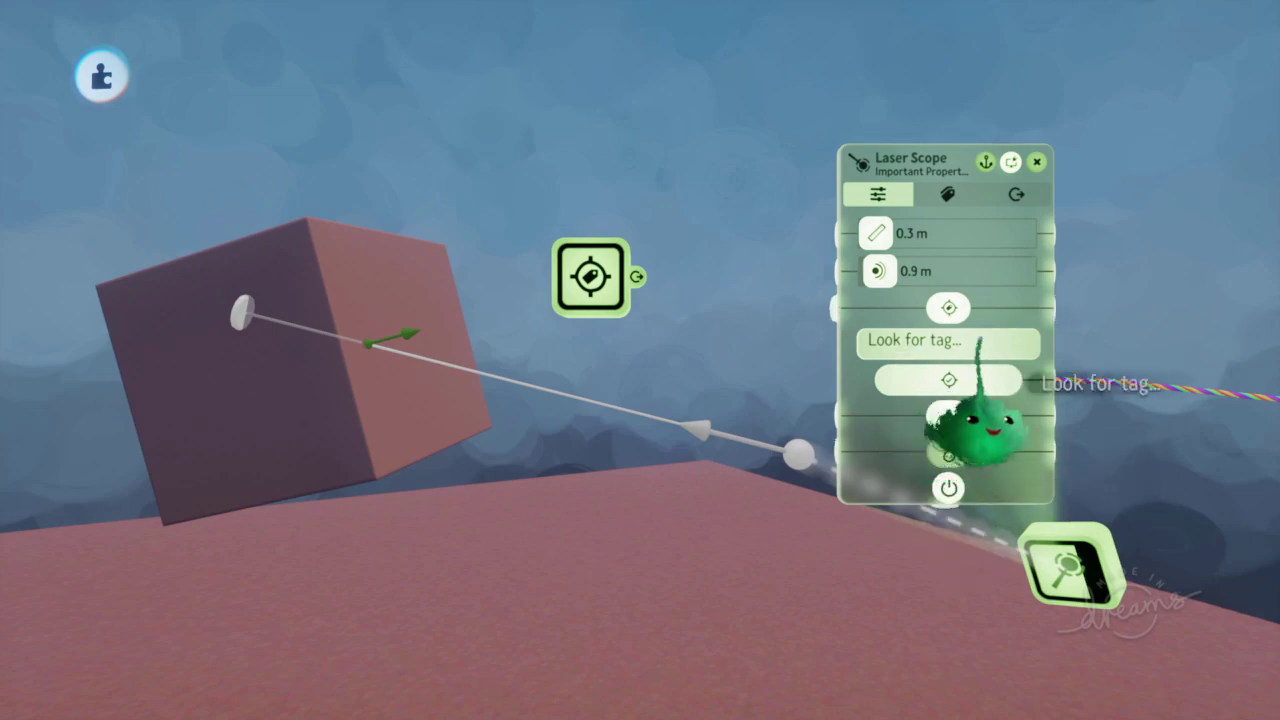
- Set the Laser Scope's Look for Tag name to G and read the help text for that field
left_click(887, 350)
type("G")
key("Return")
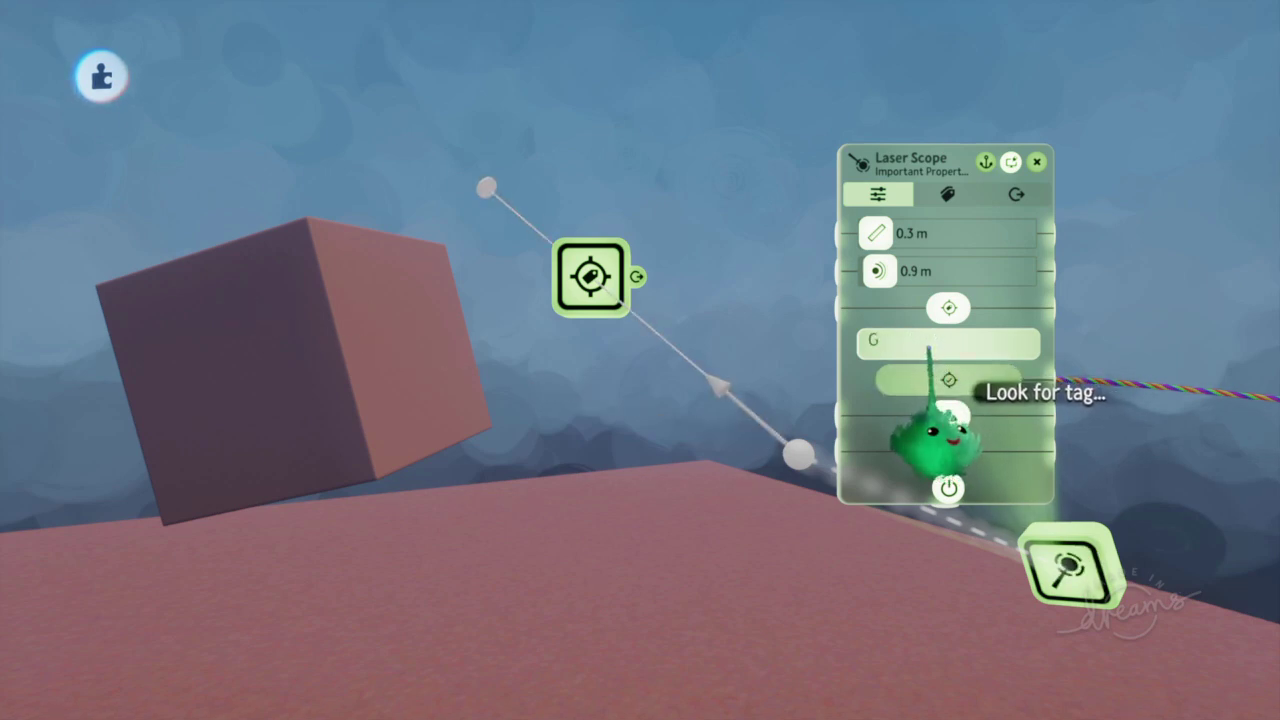
mouse_move(920, 343)
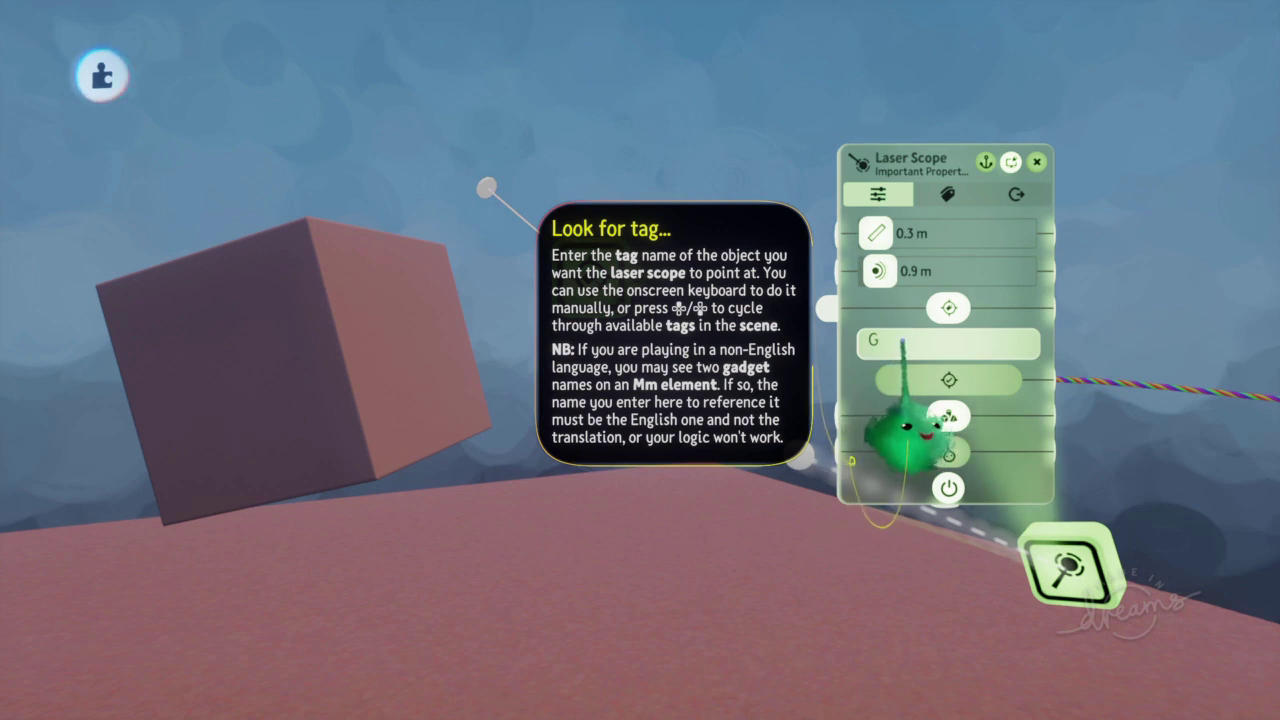
key("Left")
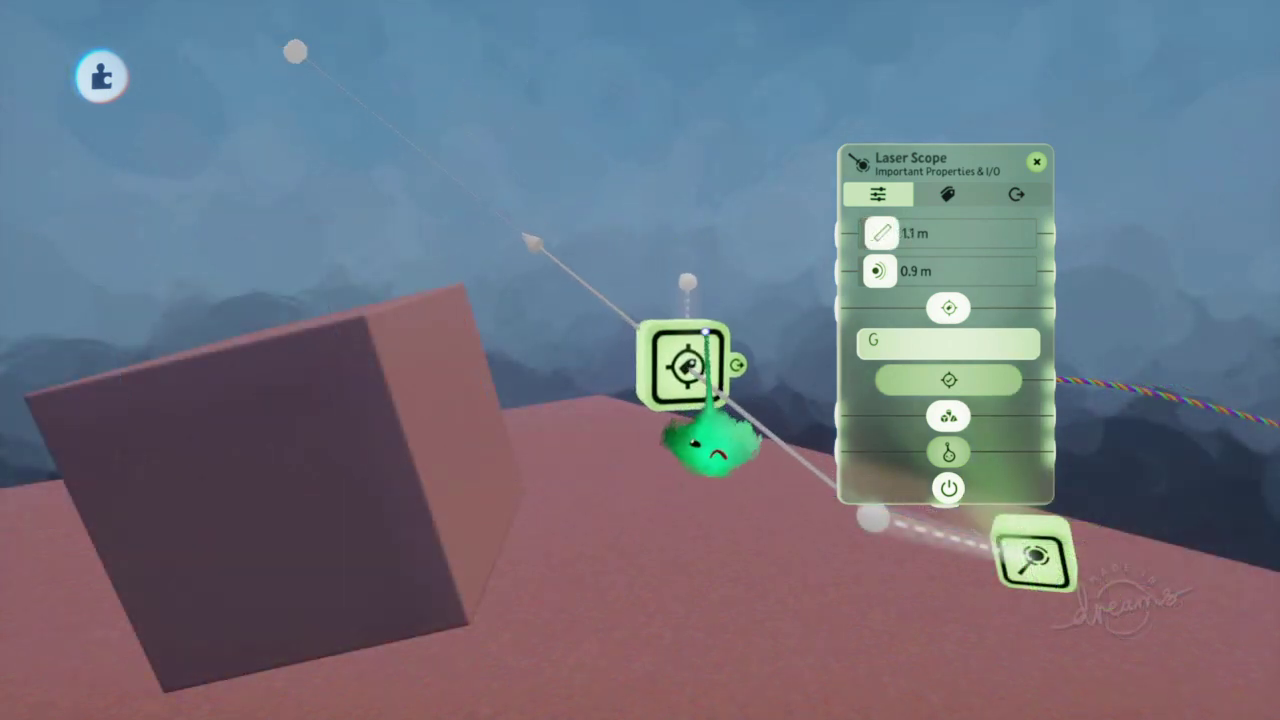
- Move the G tag up beside the cube and down in front of it to redirect the laser beam
left_click_drag(706, 443, 648, 378)
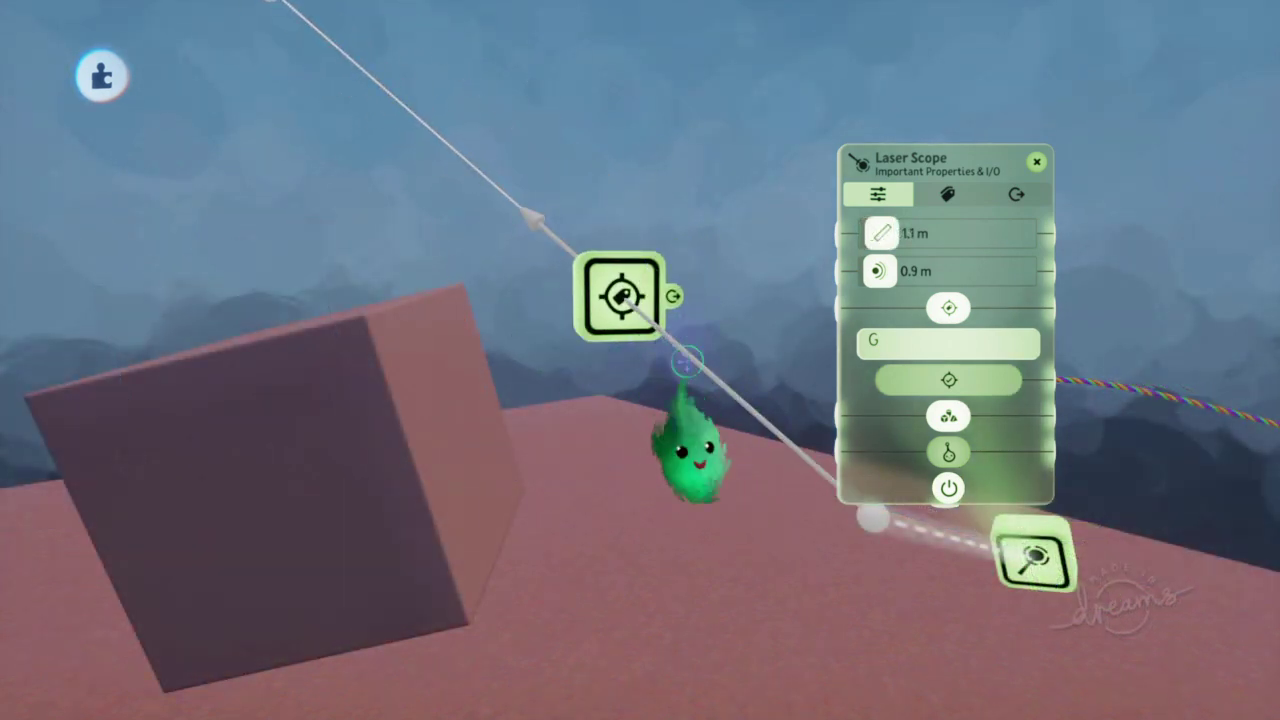
left_click_drag(845, 423, 811, 420)
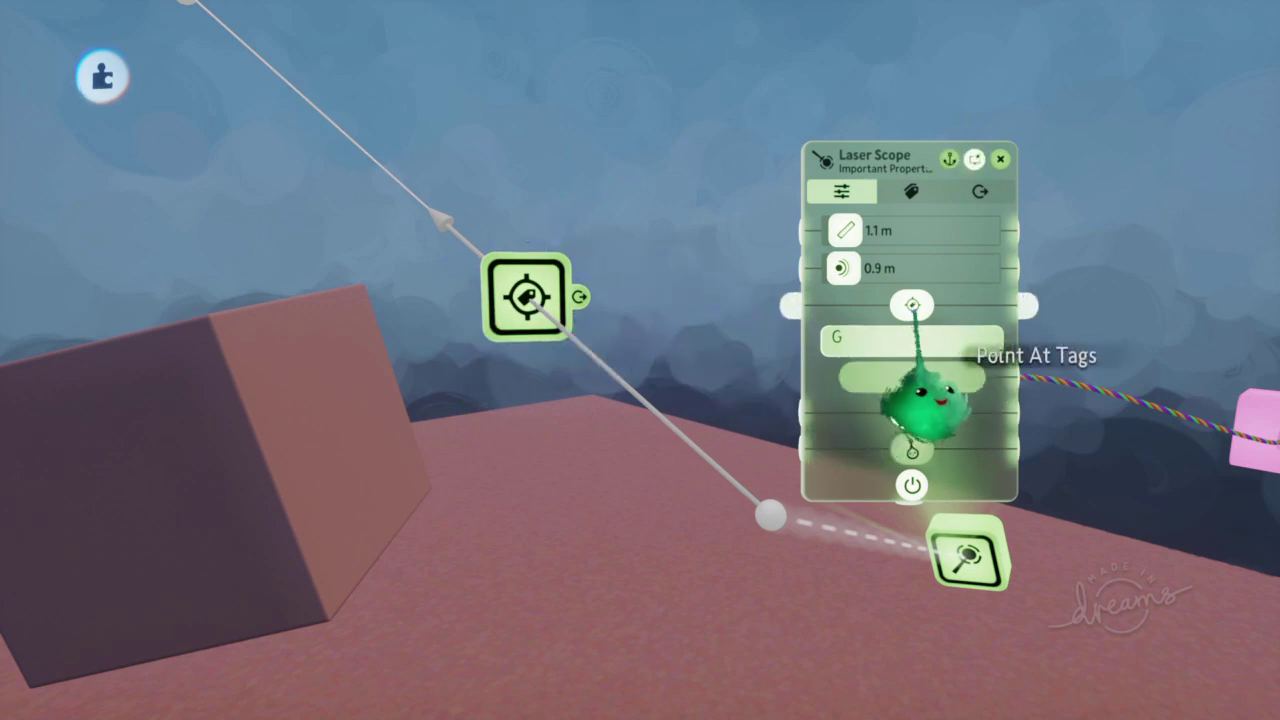
left_click_drag(555, 275, 581, 236)
left_click_drag(528, 290, 538, 490)
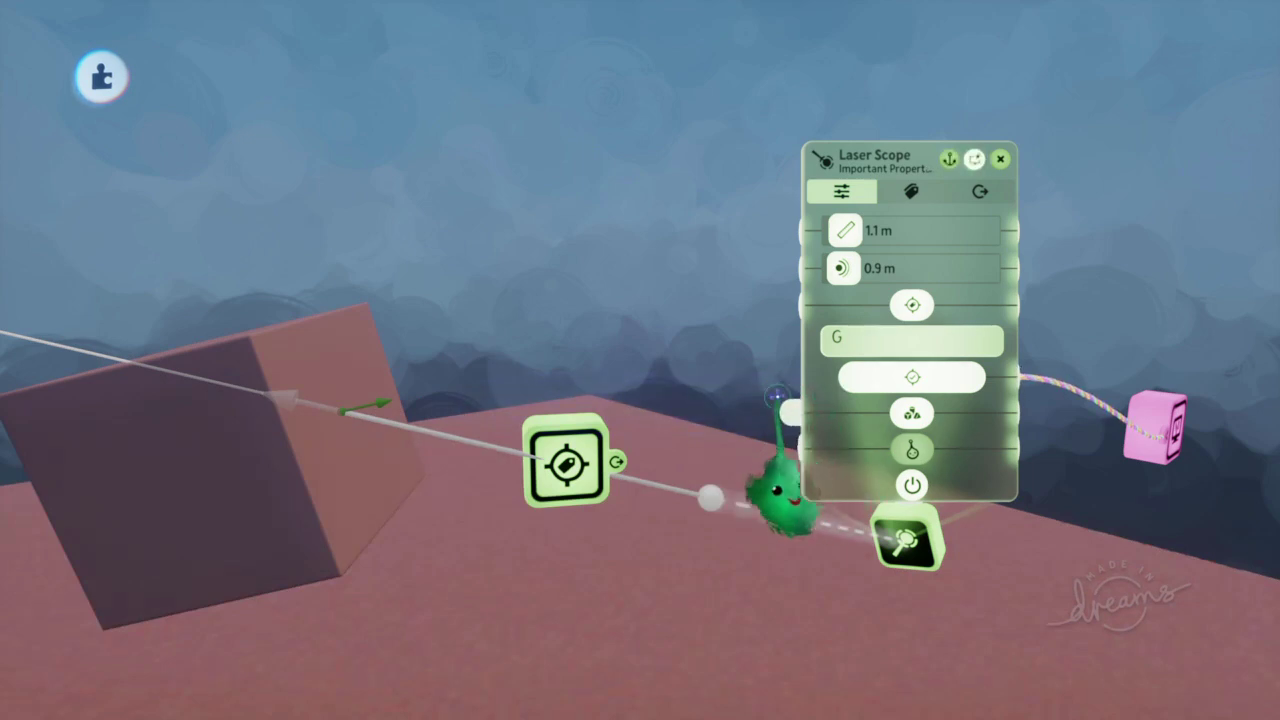
- Run the scene and reposition the G tag near the cube to test how the laser tracks it
key("space")
left_click_drag(582, 540, 575, 495)
left_click_drag(568, 383, 568, 386)
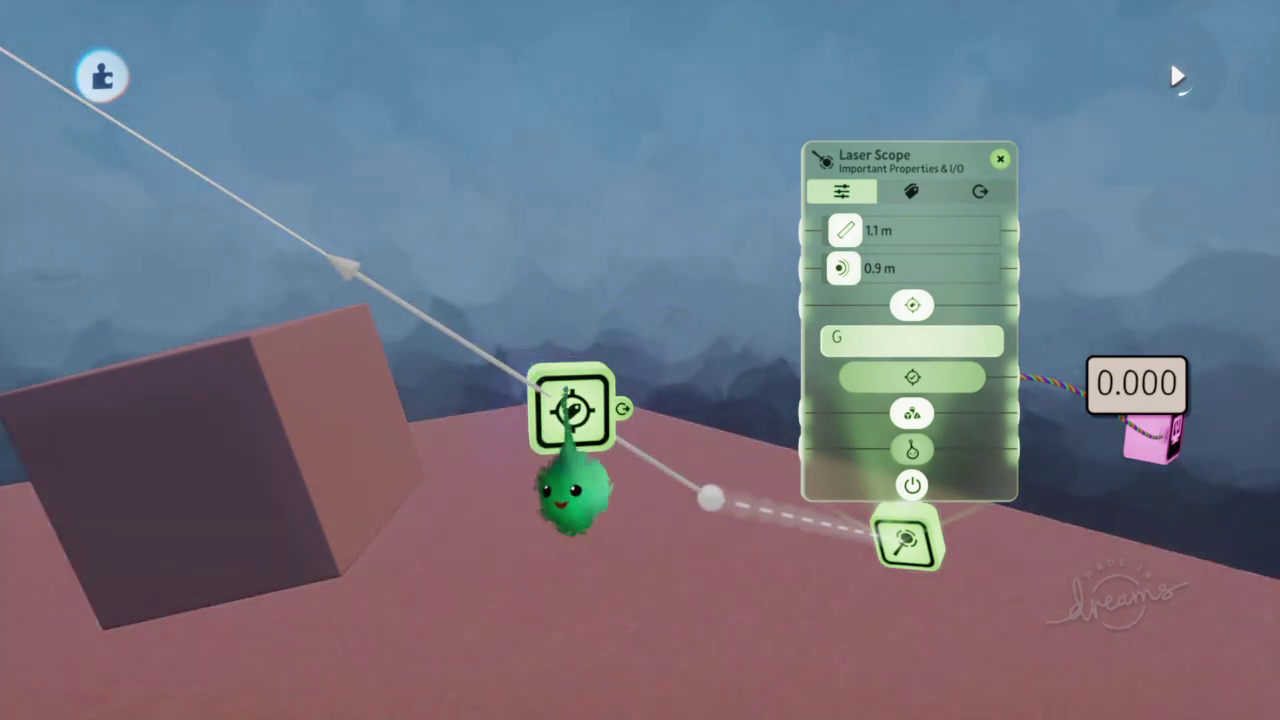
middle_click_drag(578, 422, 562, 394)
middle_click_drag(563, 306, 580, 386)
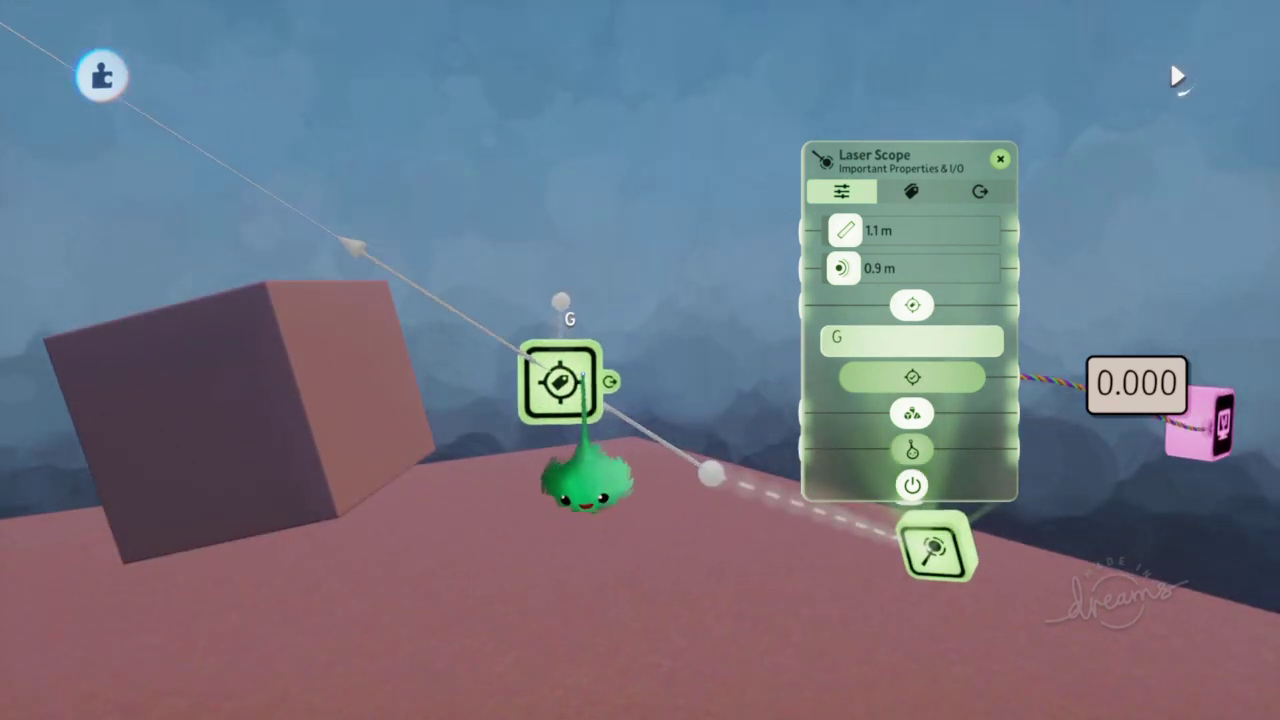
left_click_drag(592, 483, 567, 505)
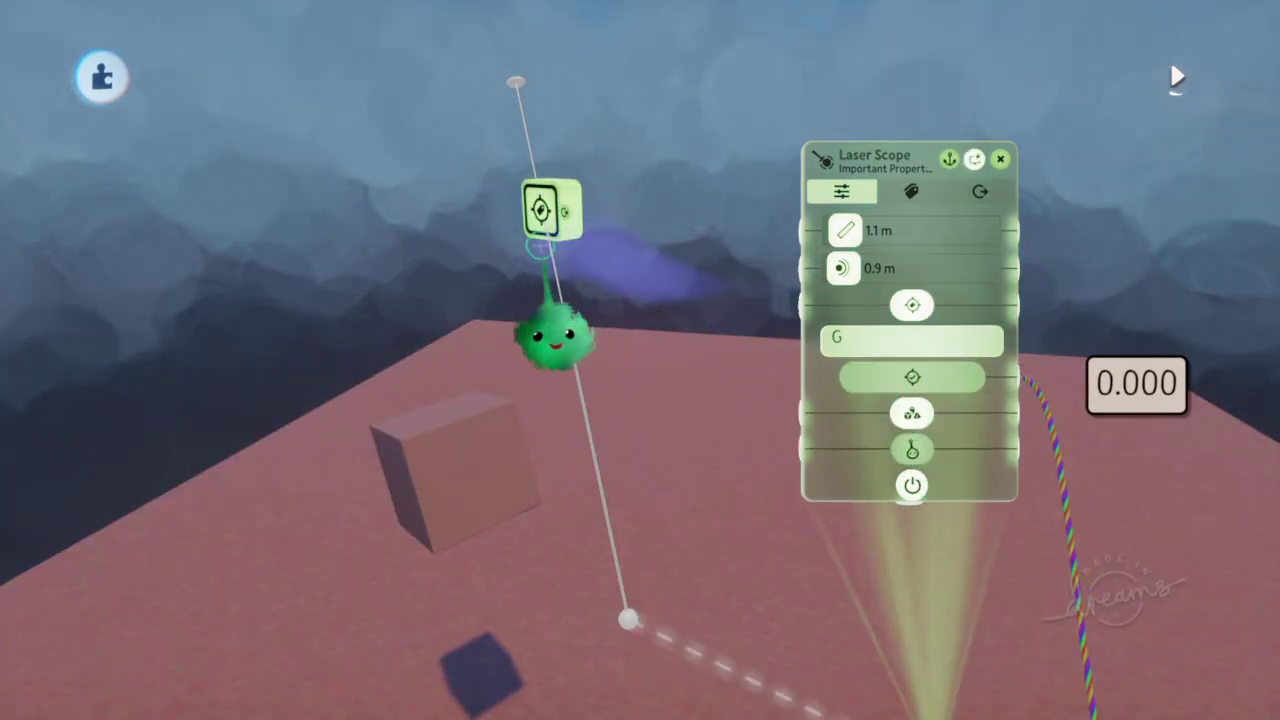
- Duplicate the G tag, place the copy above the cube, and shift the tags to test which one the laser targets
left_click_drag(562, 197, 408, 403)
middle_click_drag(384, 486, 578, 454)
left_click_drag(618, 446, 549, 383)
left_click_drag(558, 458, 462, 408)
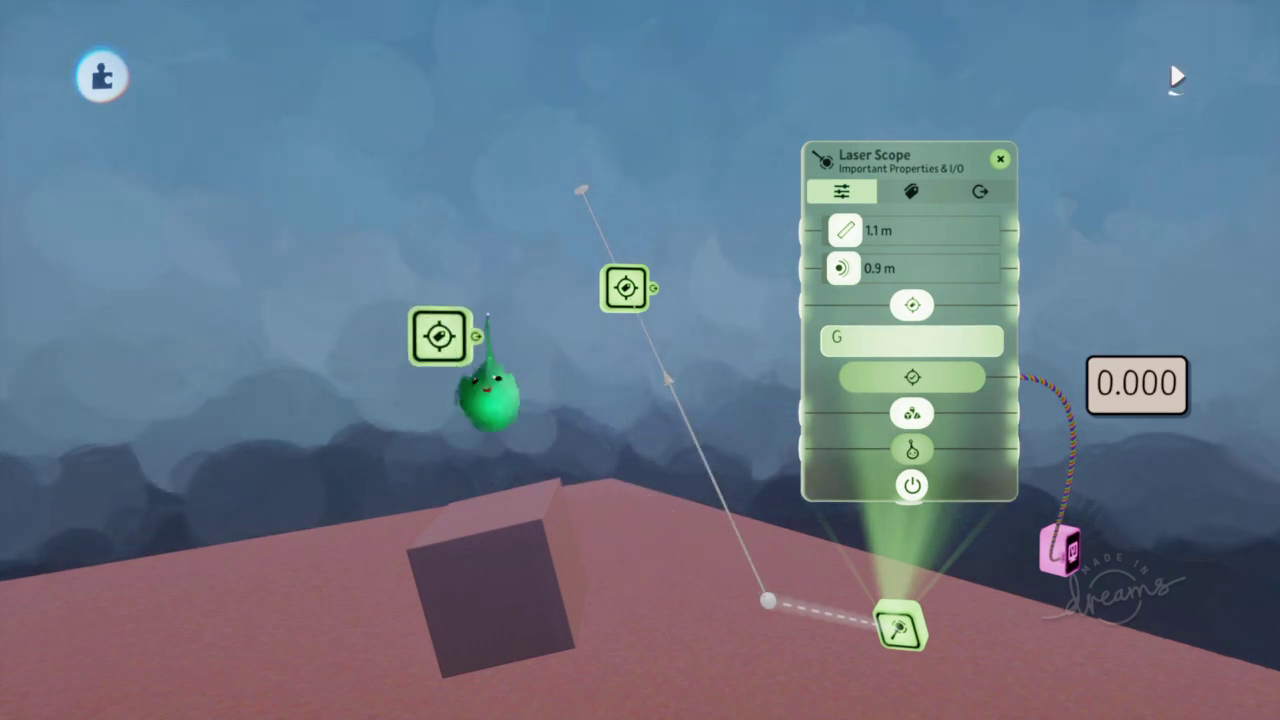
left_click_drag(627, 283, 642, 301)
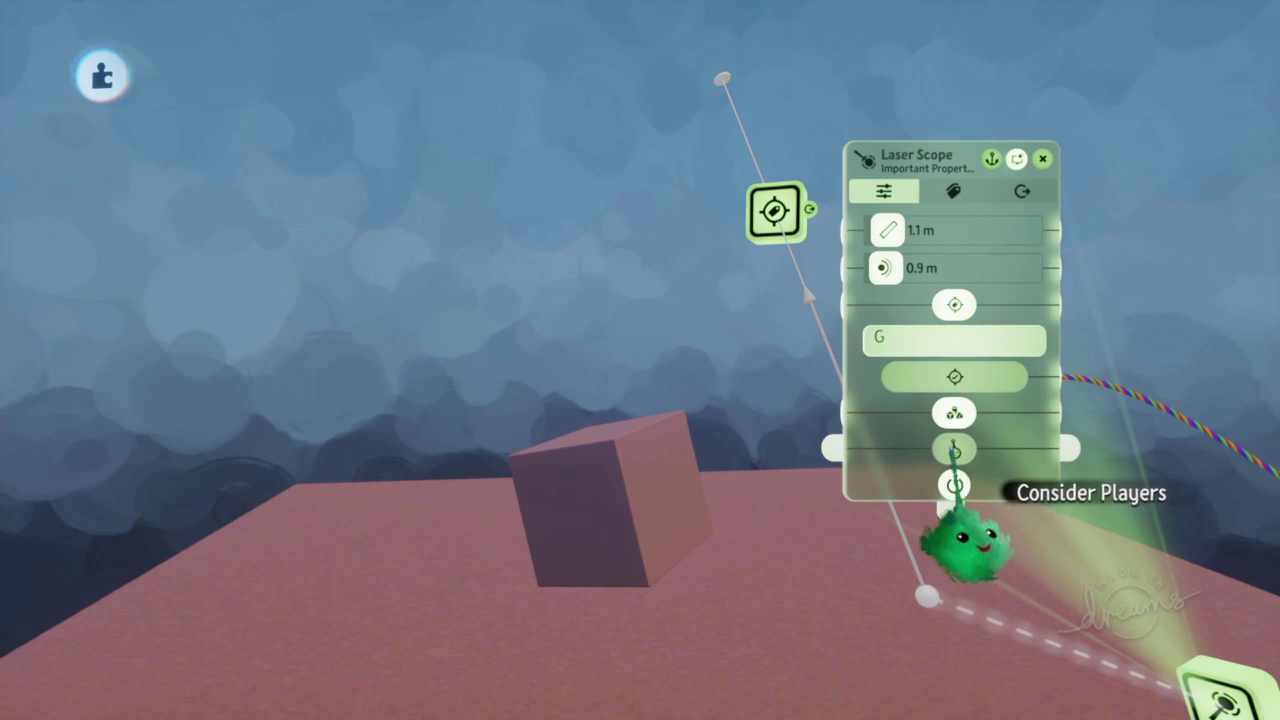
- Turn on Consider Players for the Laser Scope and delete the cube
left_click(954, 447)
key("Delete")
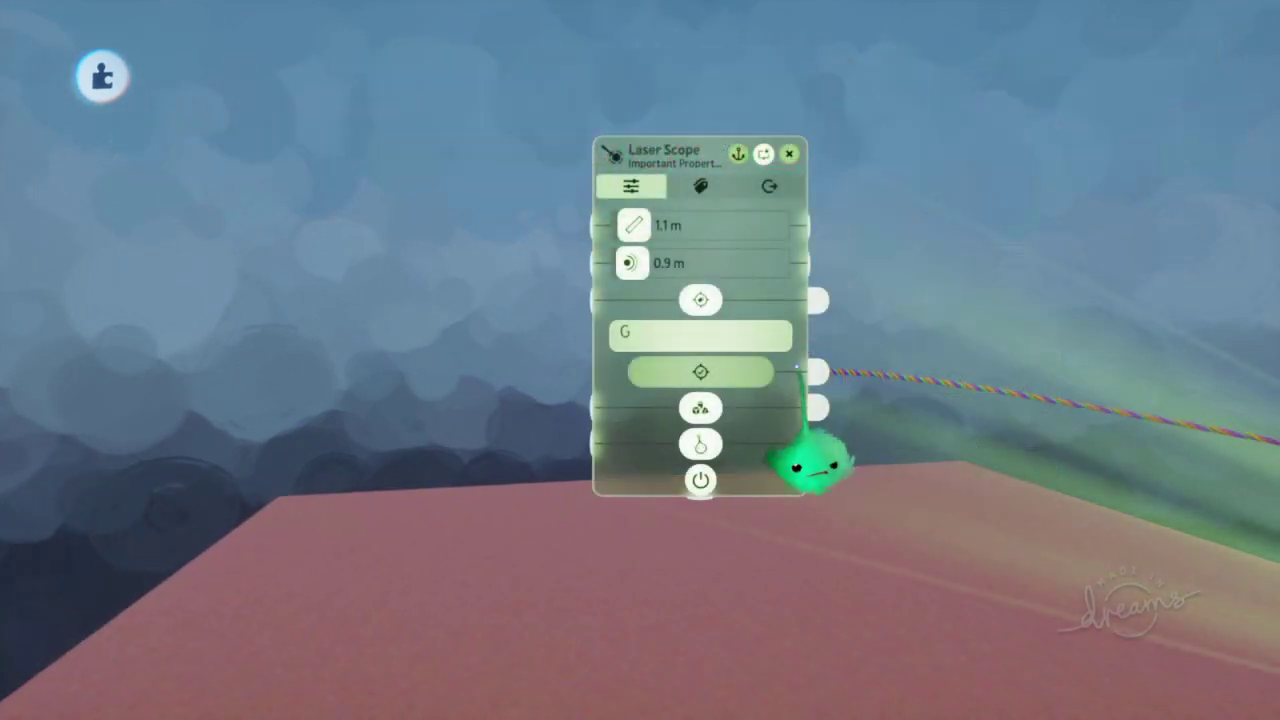
- Place a Splitter gadget beside the Laser Scope's properties window and wire the Hit Something output into its input
middle_click_drag(855, 401, 852, 240)
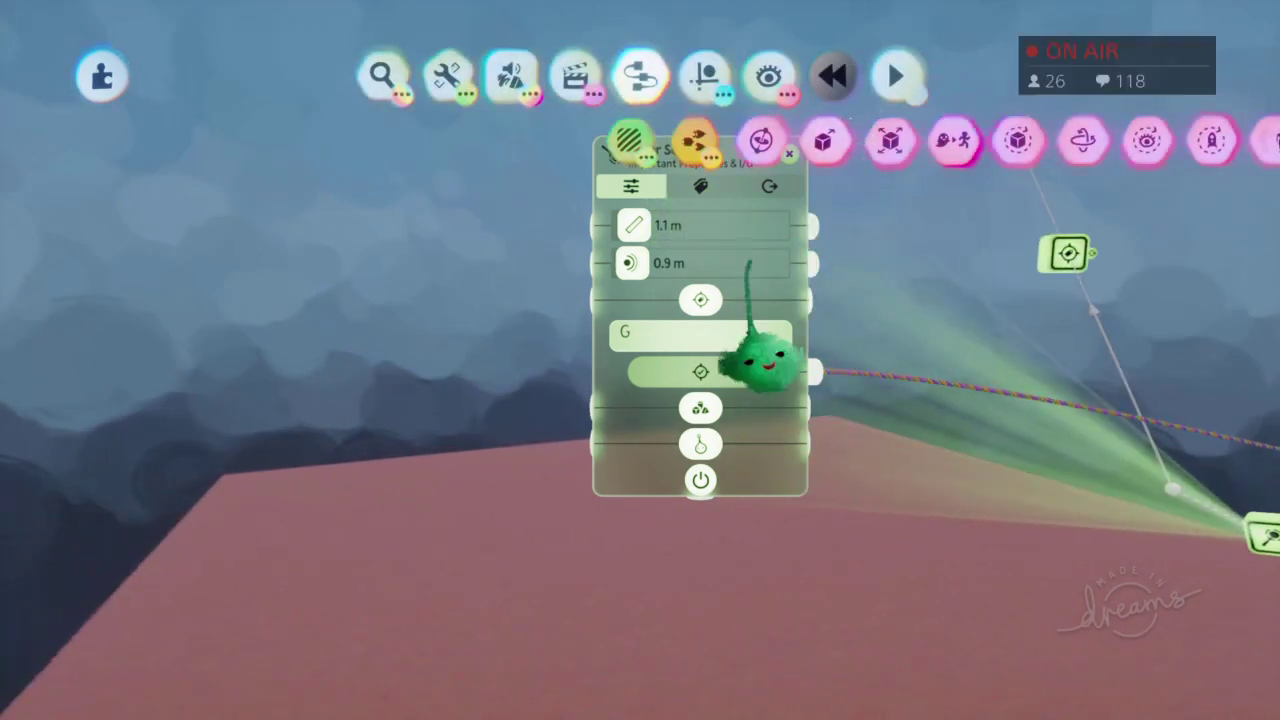
left_click_drag(749, 263, 354, 315)
left_click(694, 140)
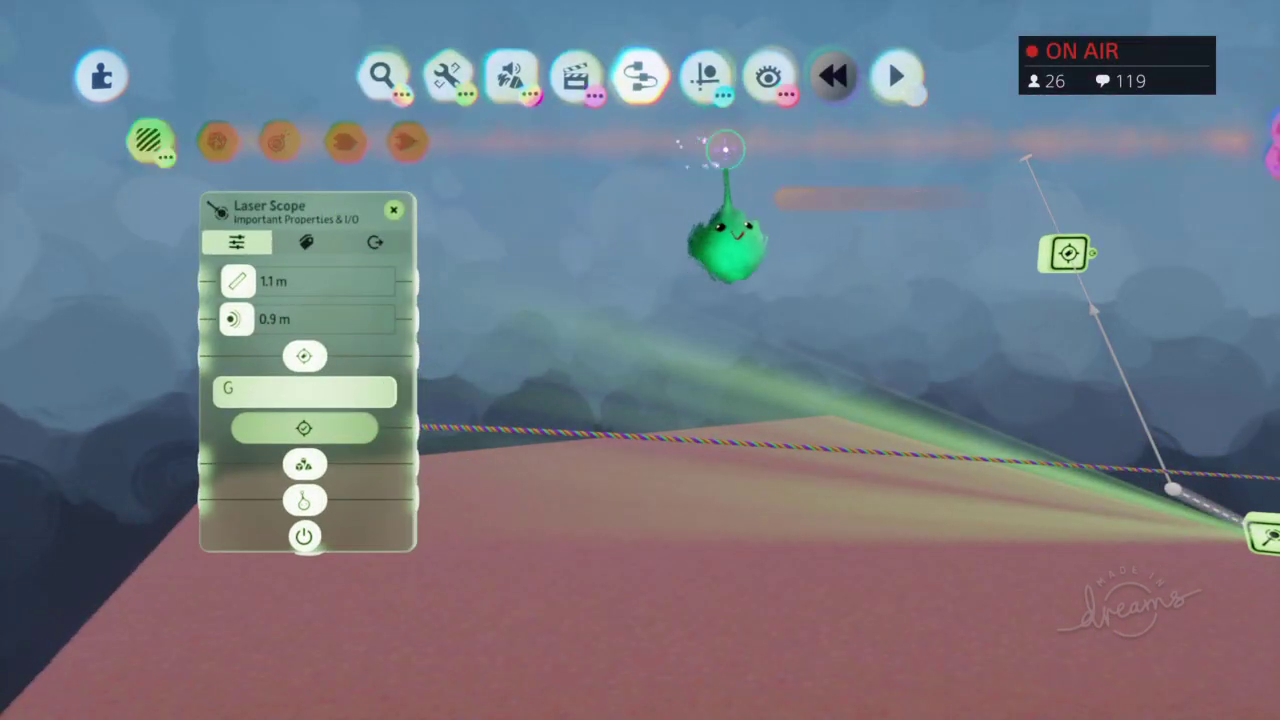
left_click_drag(1044, 140, 722, 242)
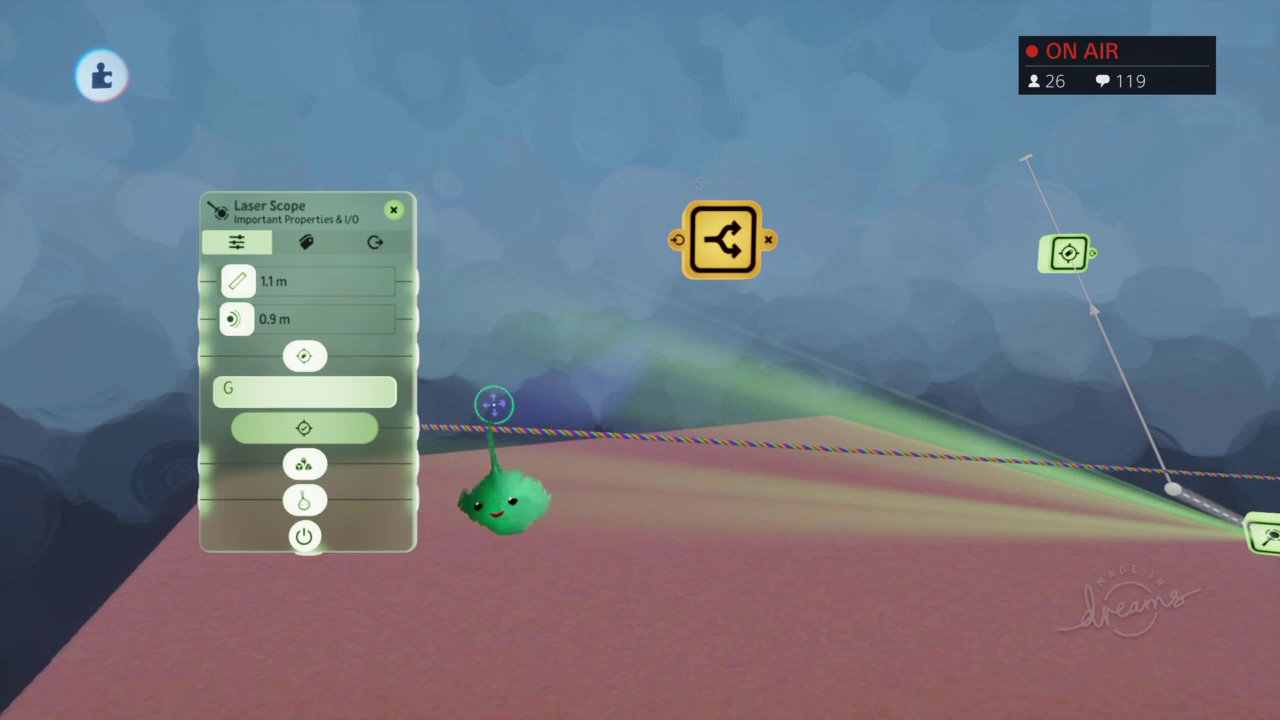
left_click_drag(427, 430, 678, 242)
left_click_drag(717, 352, 714, 276)
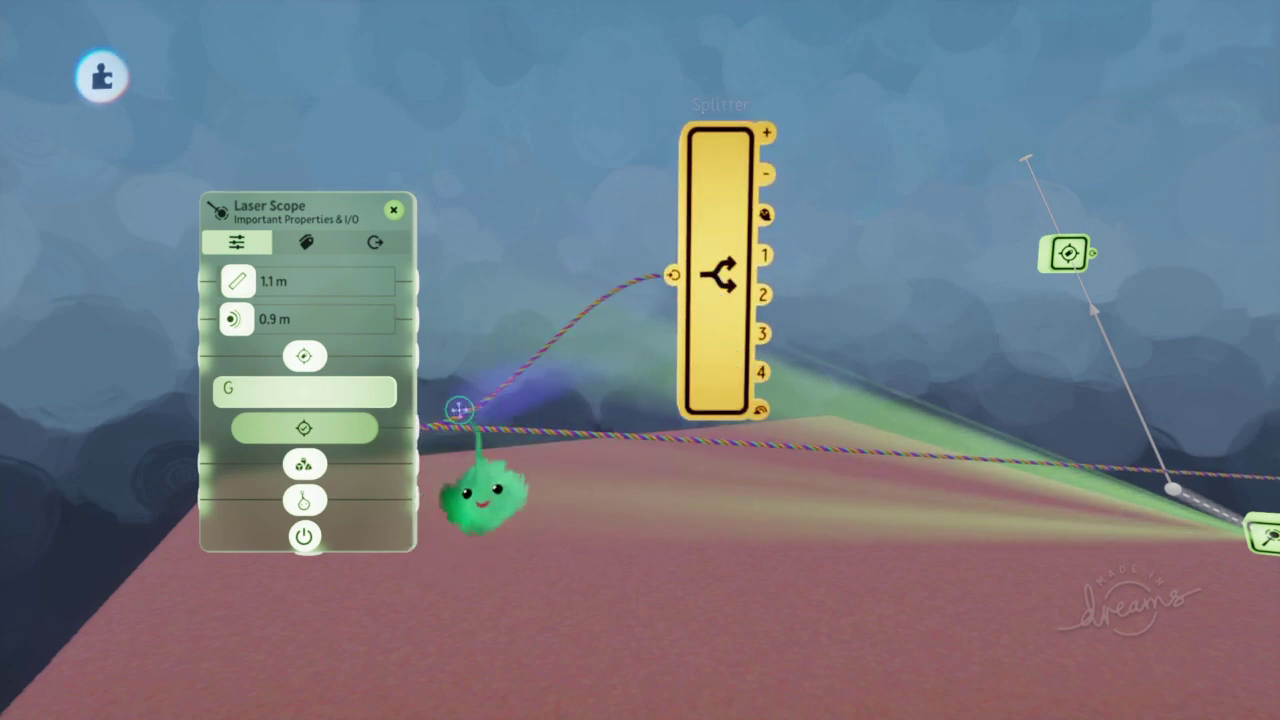
- Open the Splitter's settings, relocate their window, and turn off Consider Players on the Laser Scope
left_click(714, 348)
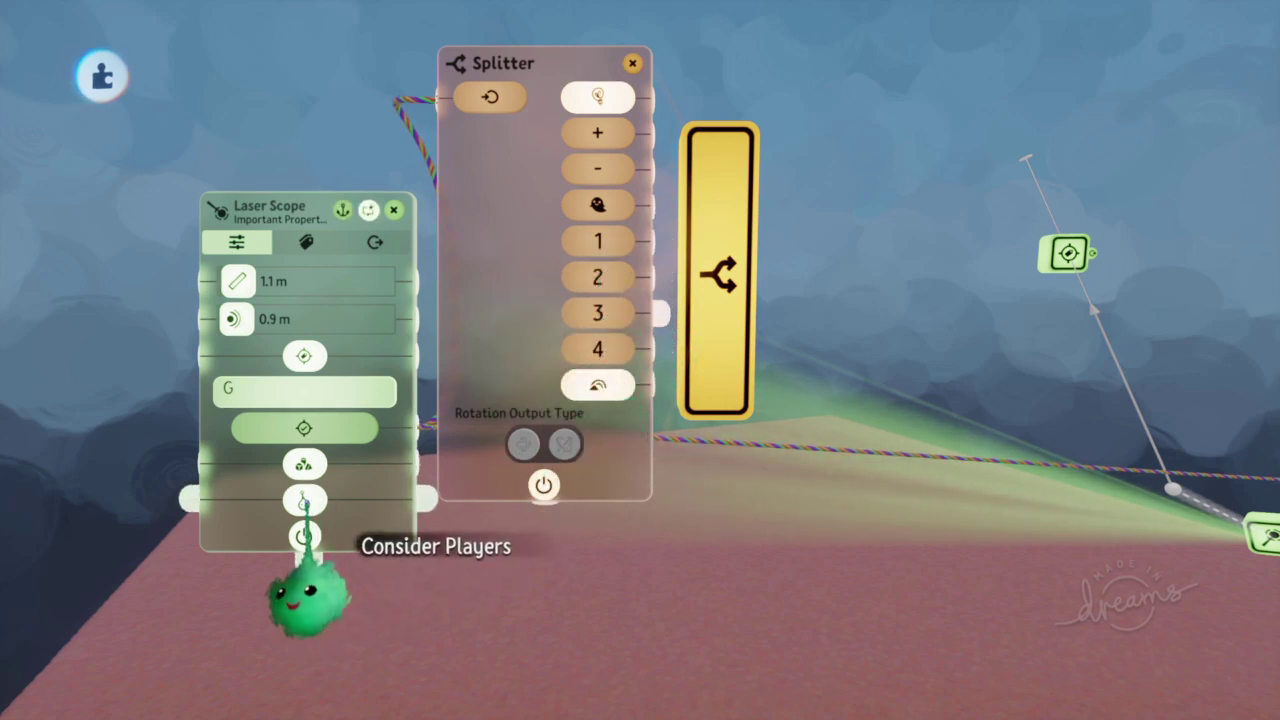
left_click_drag(310, 600, 817, 451)
left_click_drag(860, 368, 642, 451)
left_click_drag(645, 565, 757, 520)
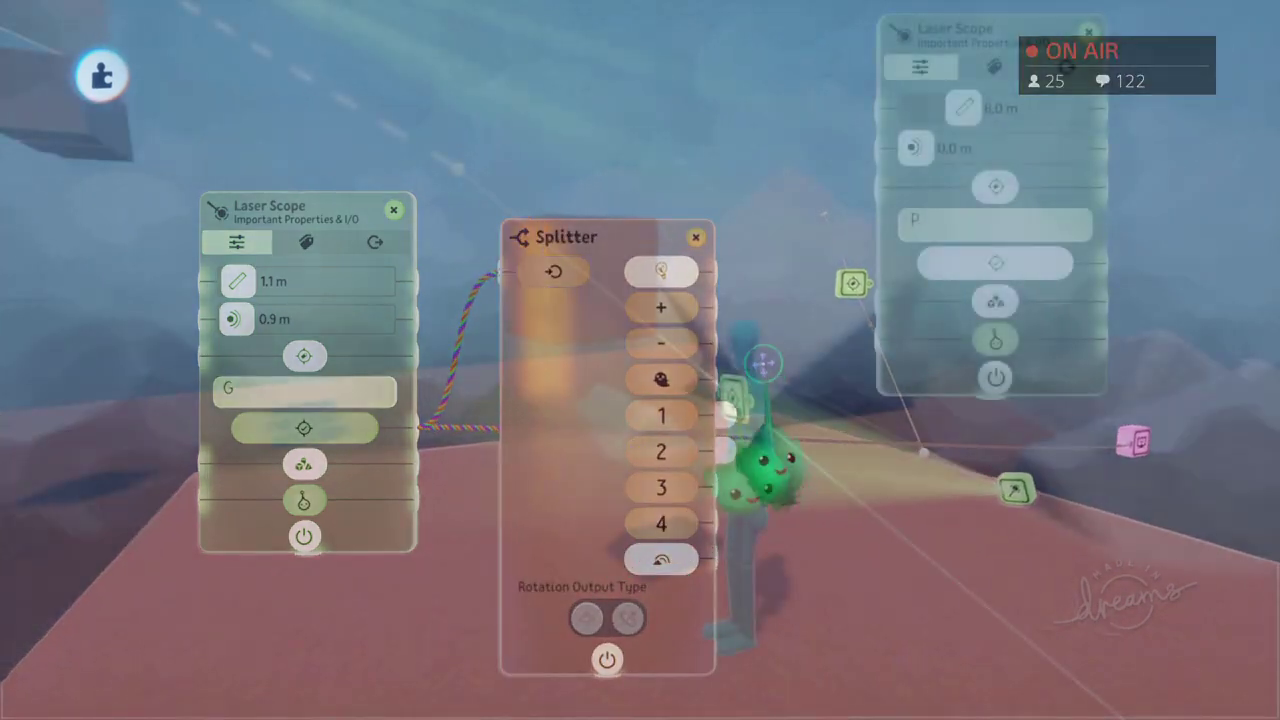
- In the scene with the puppet, open the floating cube's Labels & Ownership settings and move the window away from the laser
scroll(636, 324, "up", 5)
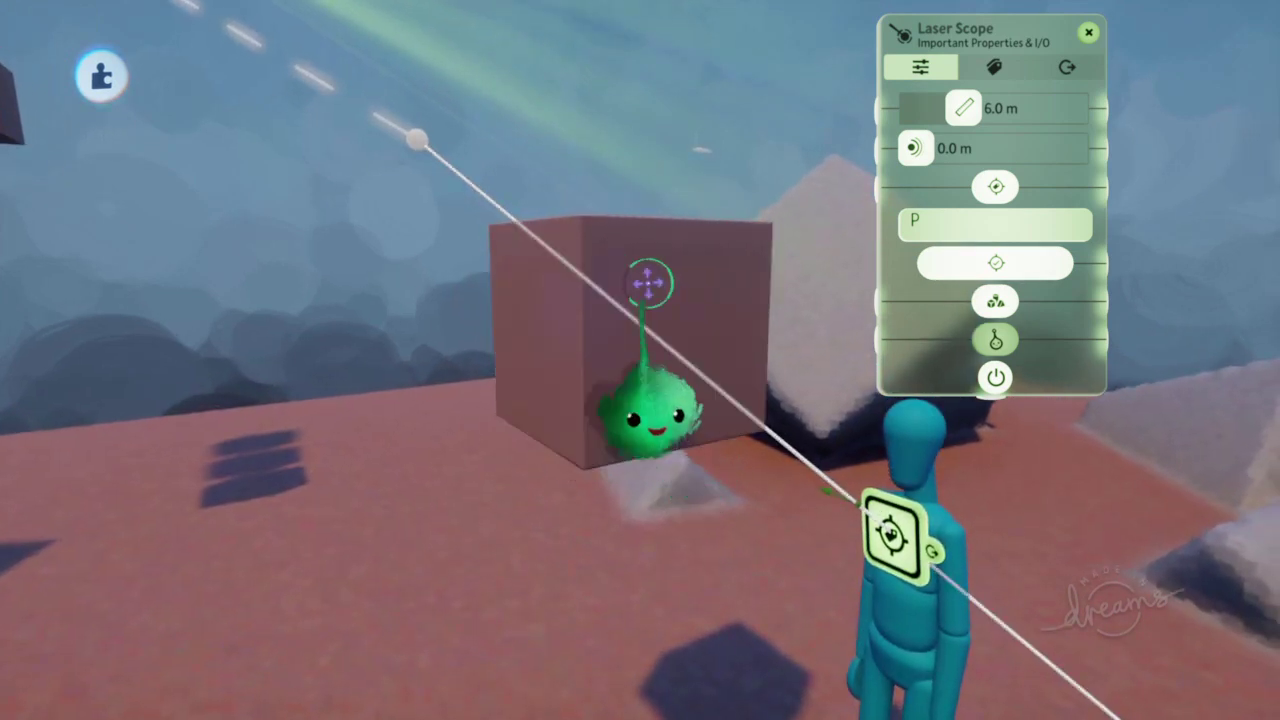
scroll(650, 283, "down", 4)
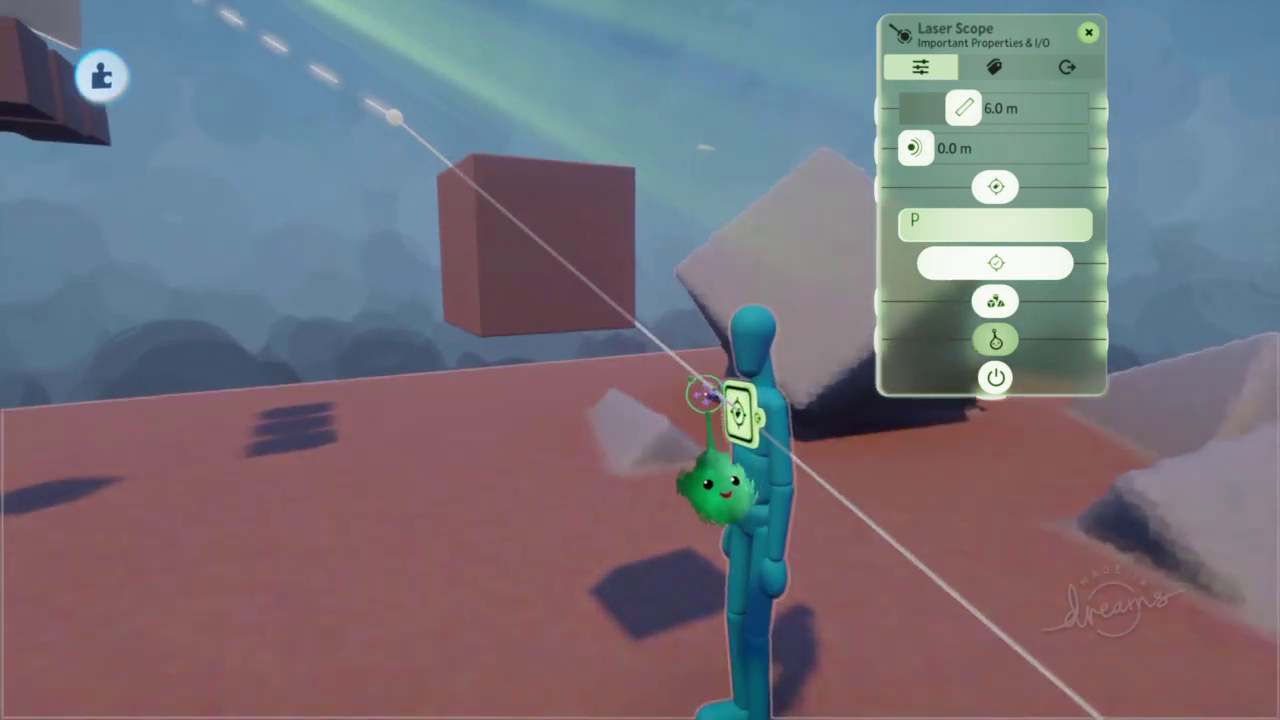
left_click(570, 185)
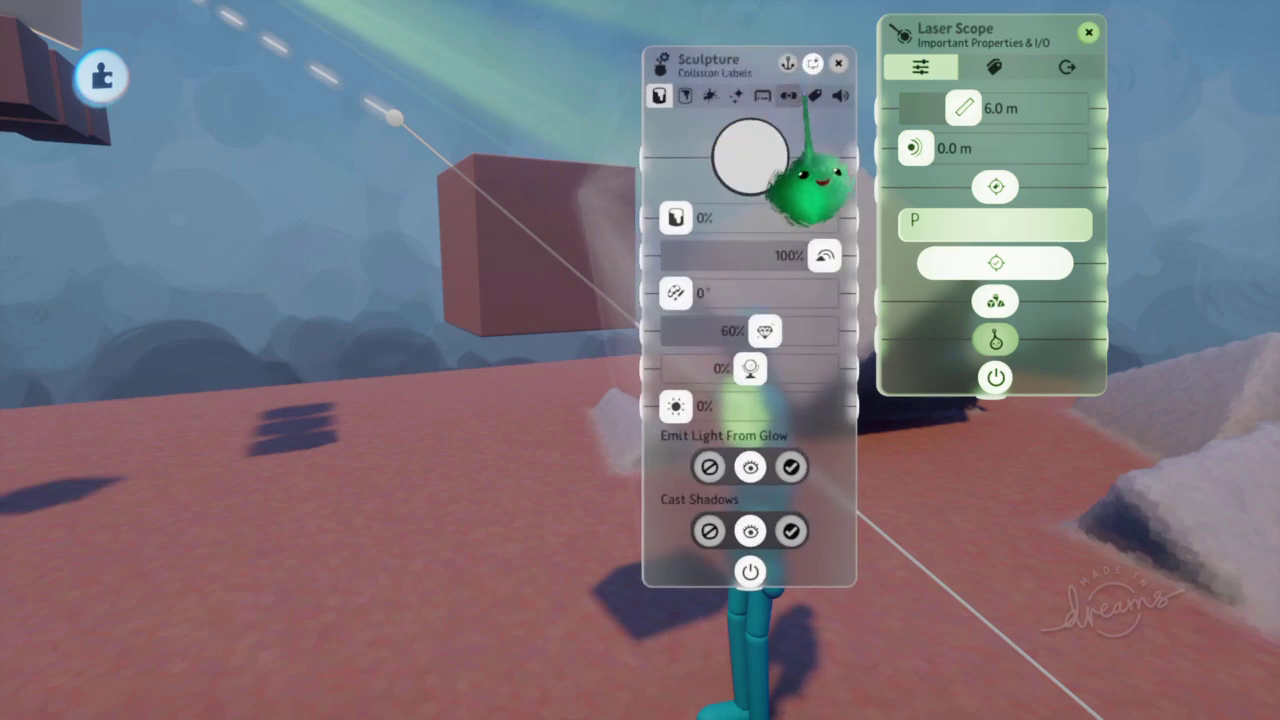
left_click(815, 95)
mouse_move(775, 453)
left_mouse_down()
mouse_move(531, 412)
mouse_move(298, 450)
left_mouse_up()
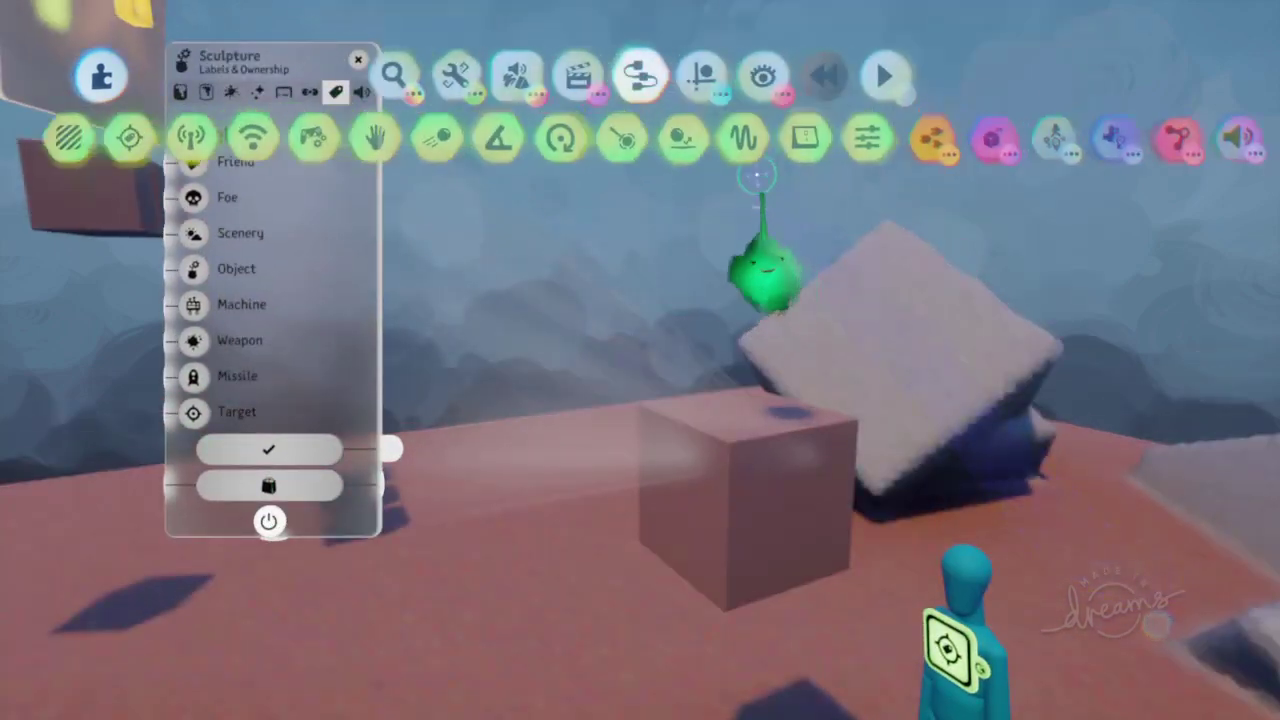
- Place a Trigger Zone gadget above the cubes near the puppet, set it to detect labels, relocate its settings window, and close it
left_click(473, 140)
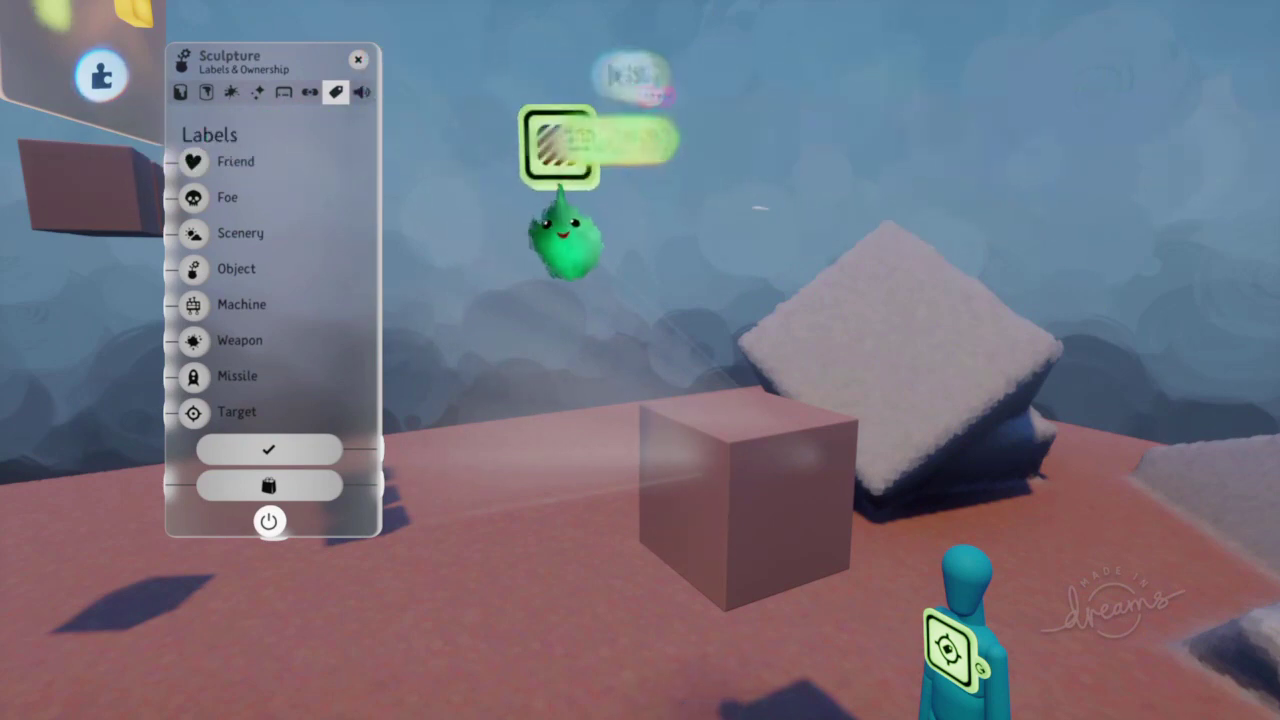
left_click(824, 290)
left_click(778, 283)
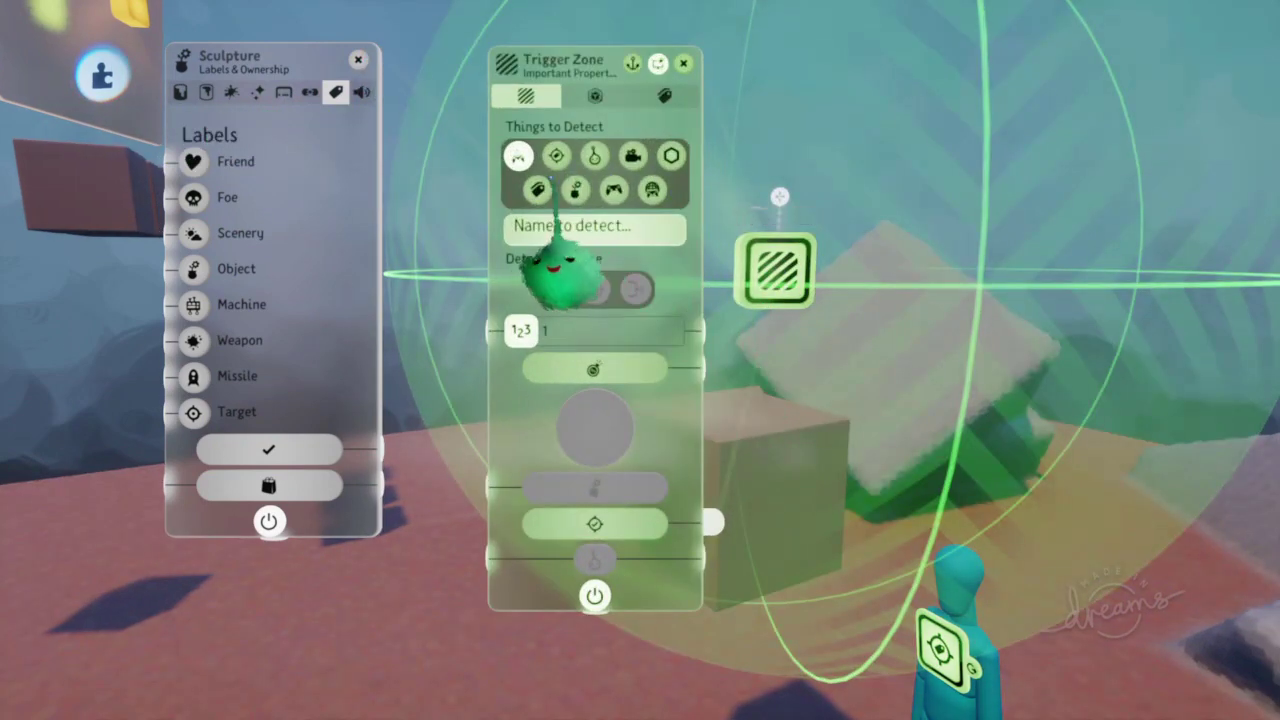
left_click(535, 190)
left_click_drag(567, 312, 1026, 330)
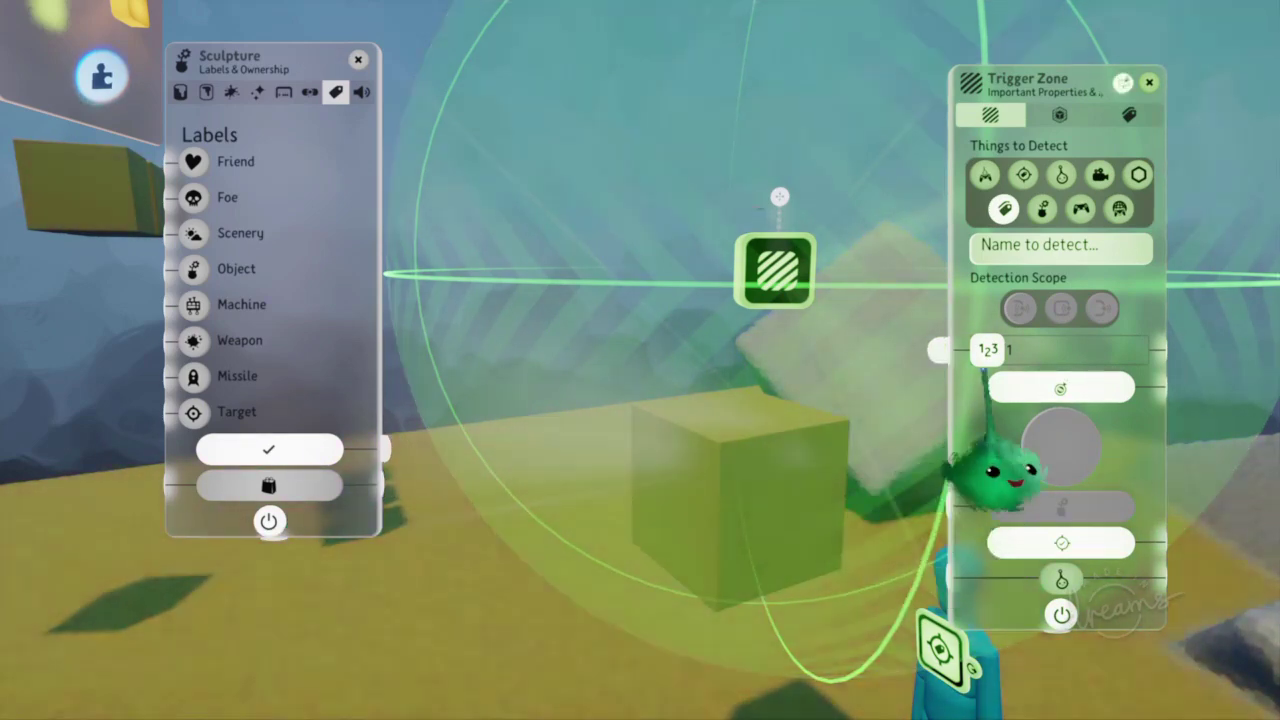
key("Escape")
key("Escape")
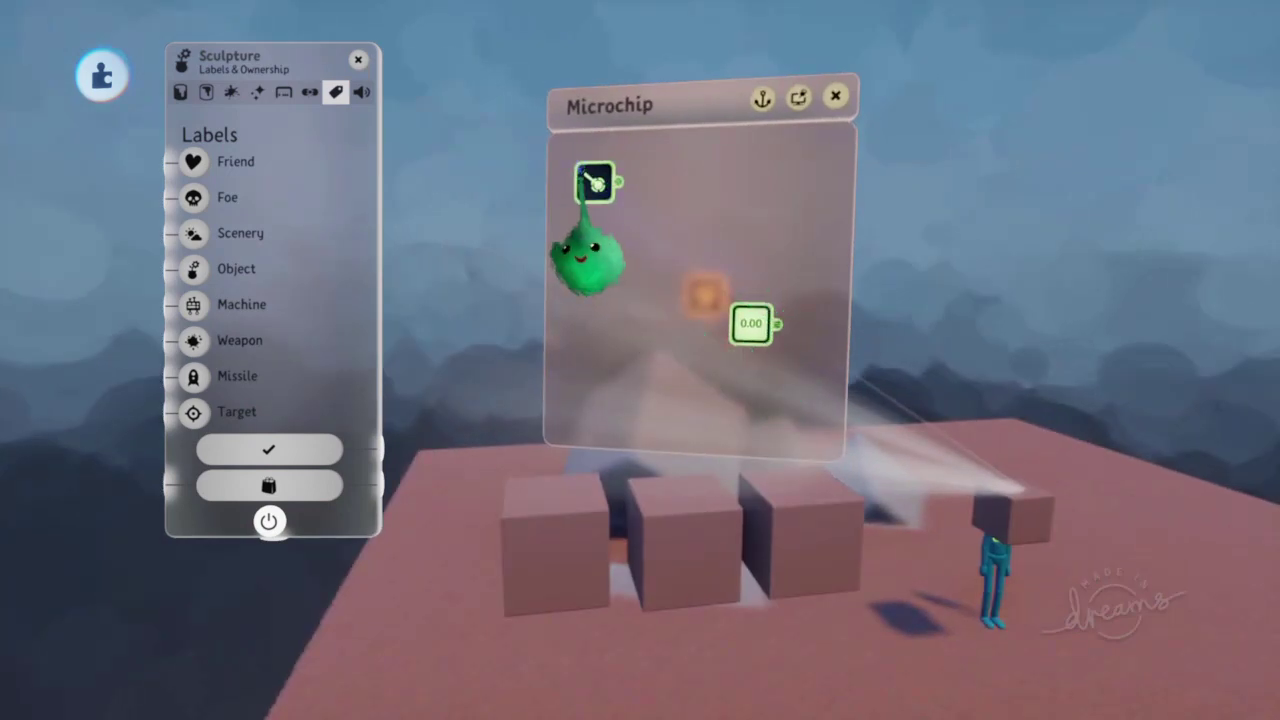
- Open the Laser Scope's settings from the microchip and arrange the Splitter's settings window beside them
left_click(597, 188)
left_click_drag(788, 292, 557, 381)
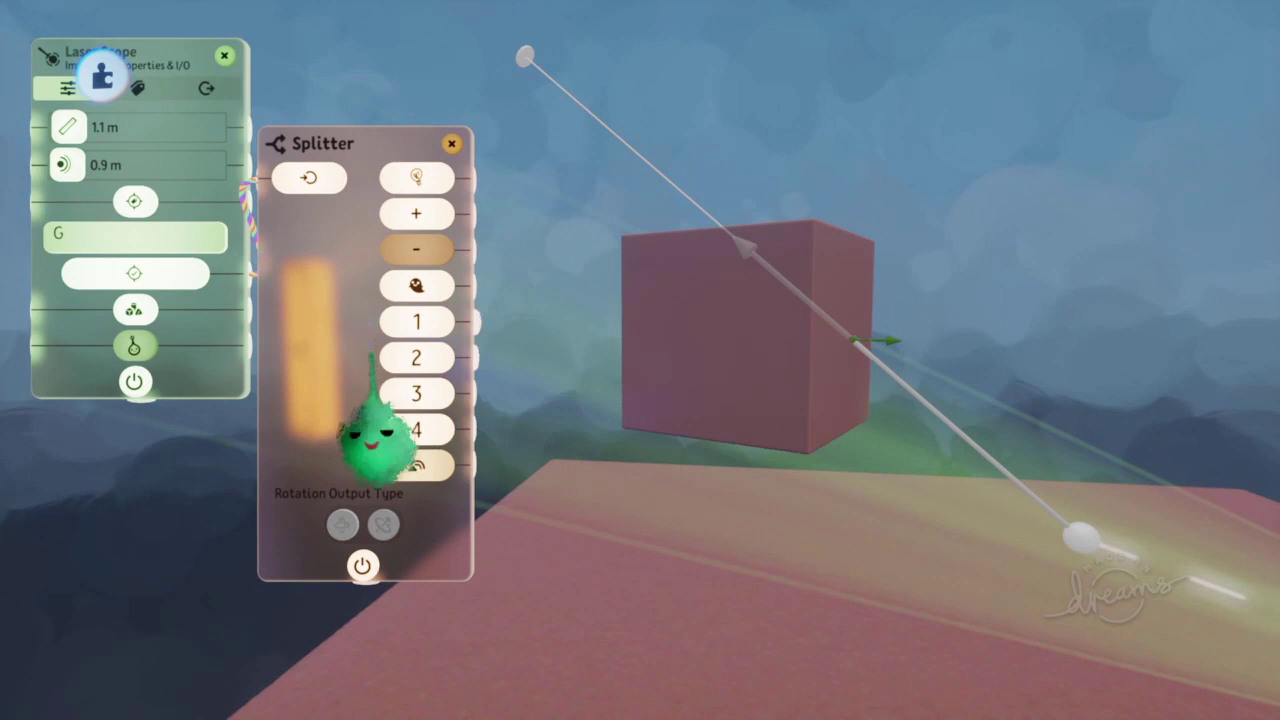
left_click_drag(298, 330, 350, 278)
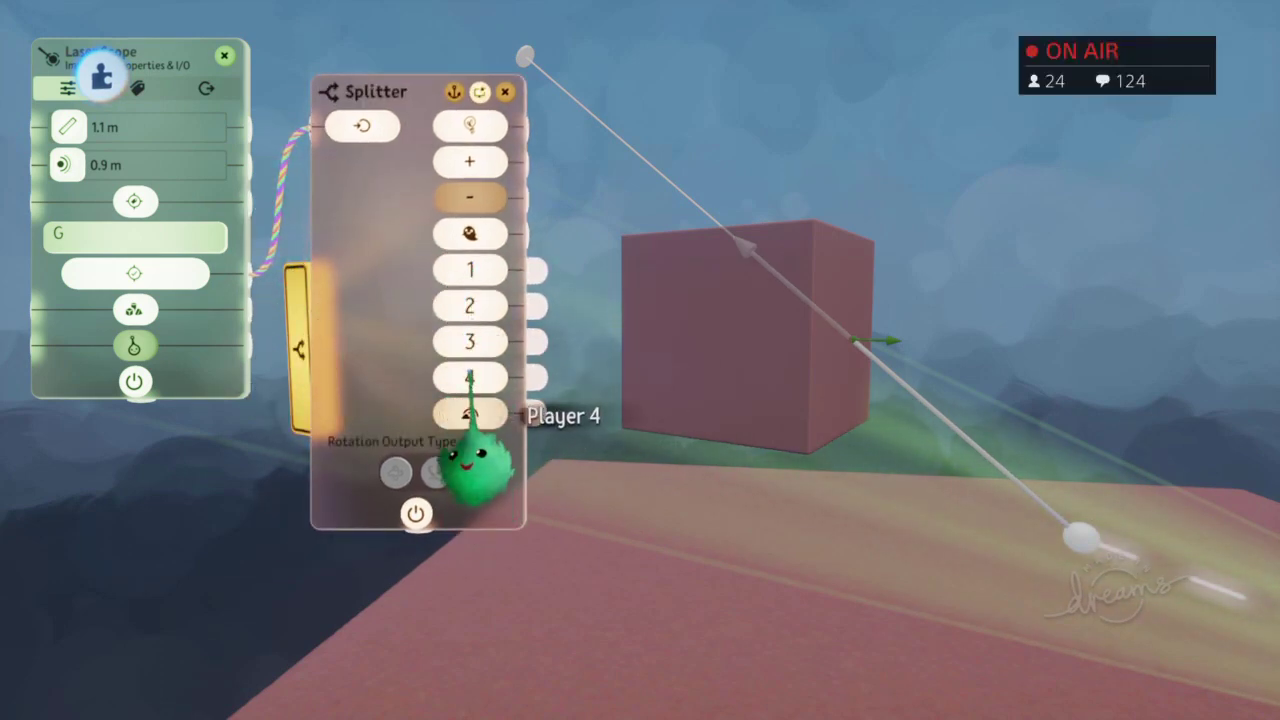
- Turn on Consider Players for the Laser Scope aimed at the floating cube
middle_click_drag(637, 600, 877, 420)
middle_click_drag(637, 312, 600, 315)
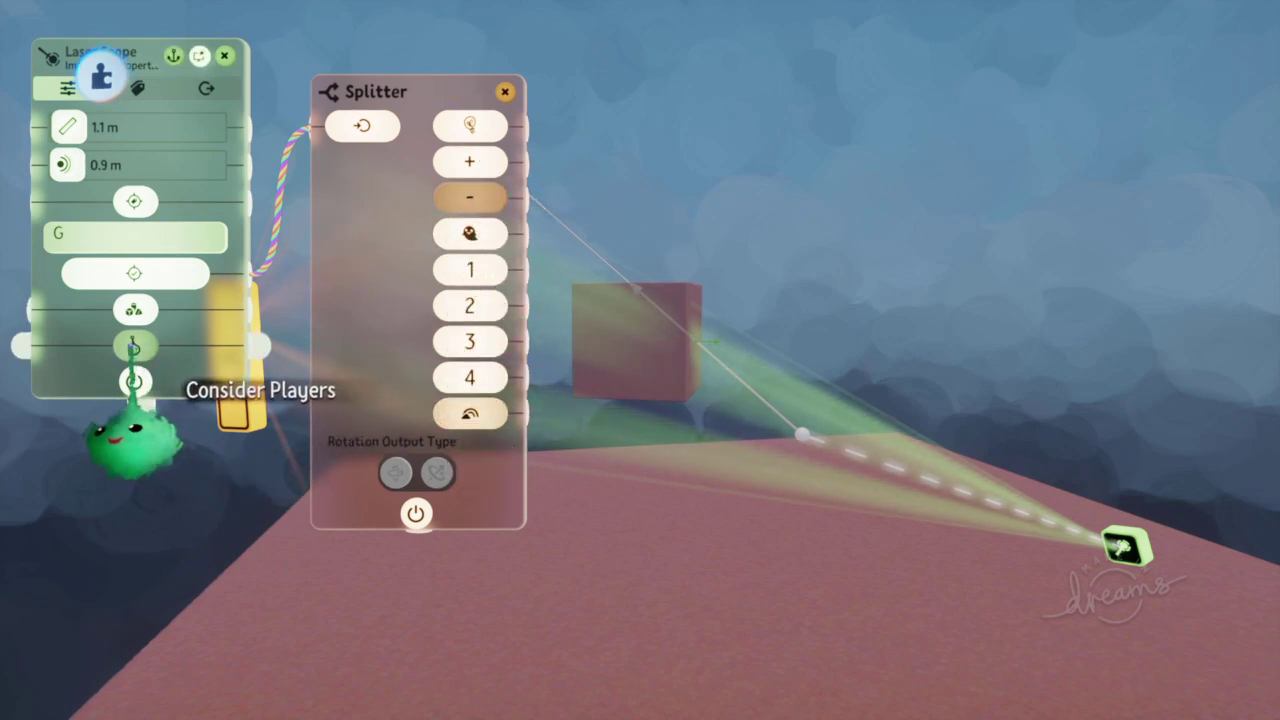
left_click(131, 347)
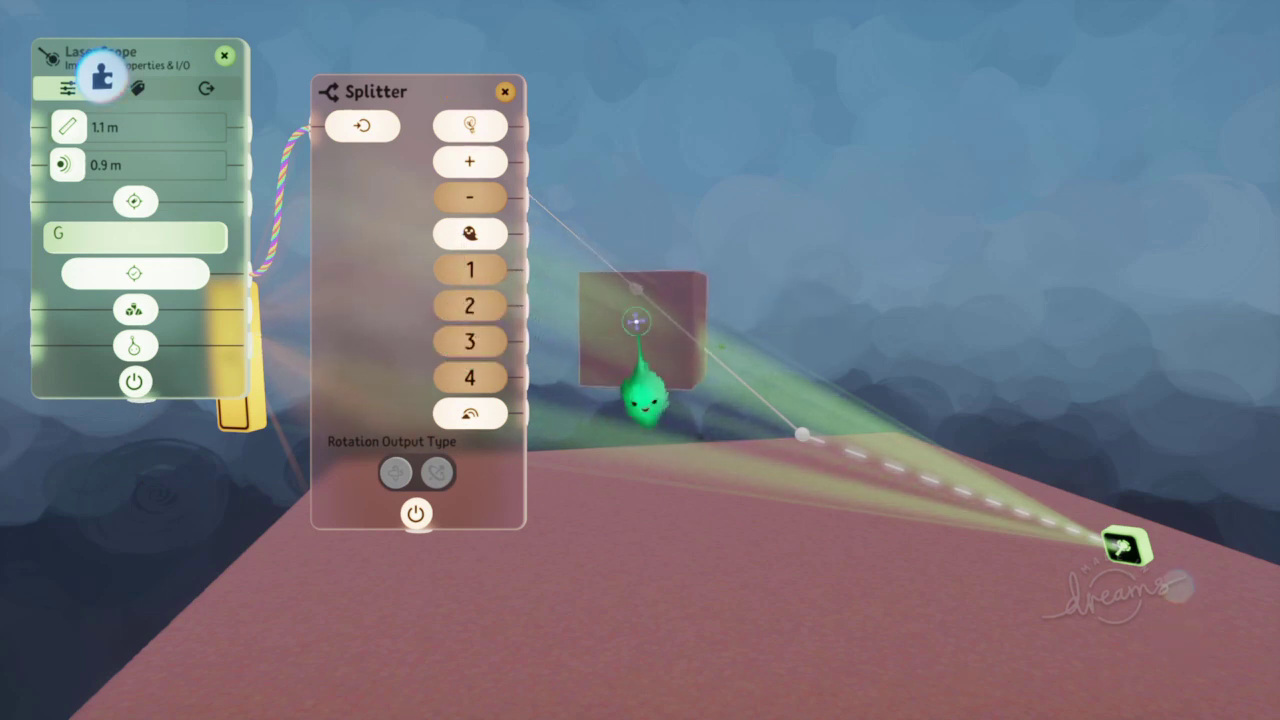
left_click_drag(618, 371, 800, 497)
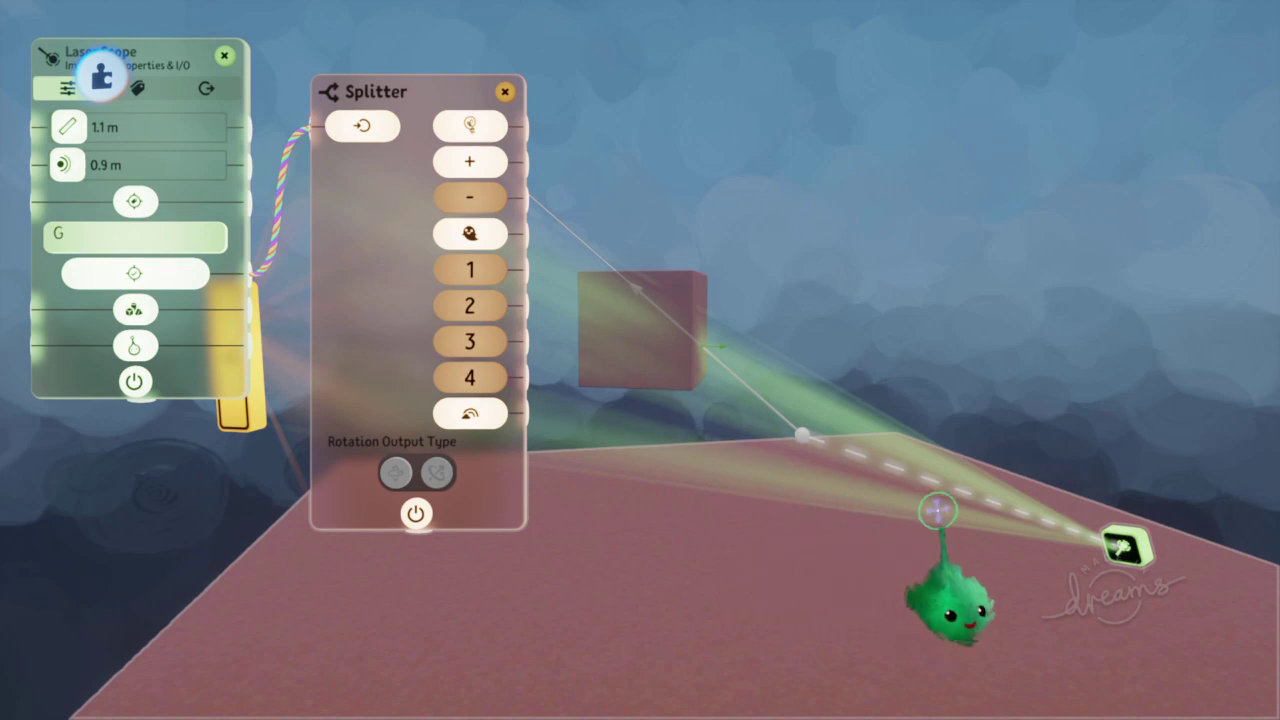
middle_click_drag(892, 513, 801, 495)
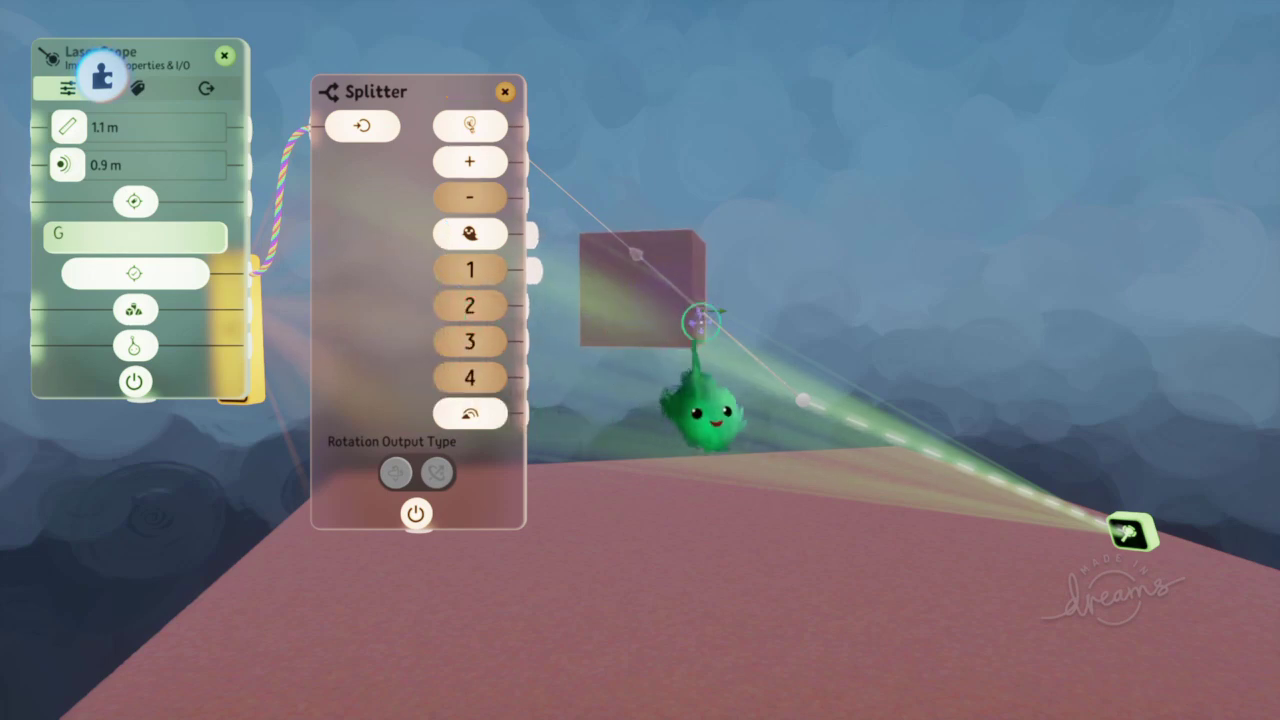
- Place a Blank Puppet (Deluxe) on the floor and position it in the path of the laser
middle_click_drag(762, 352, 714, 354)
left_click(638, 78)
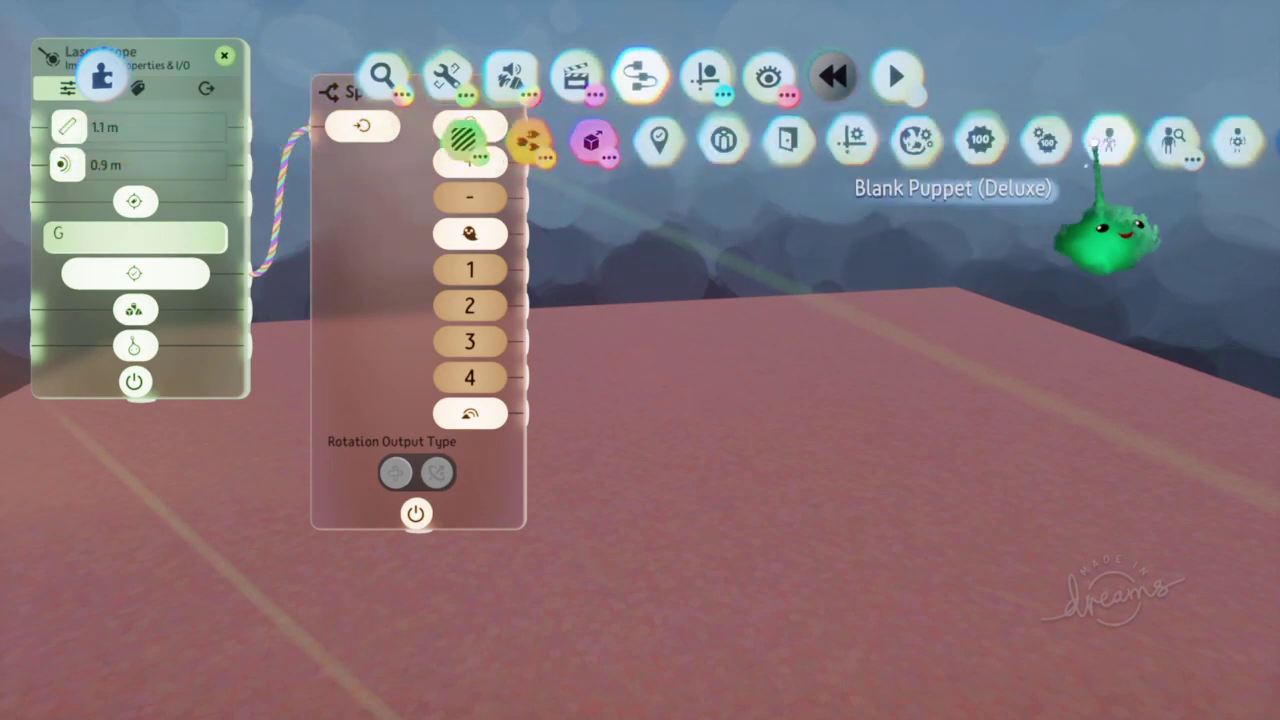
left_click(1100, 145)
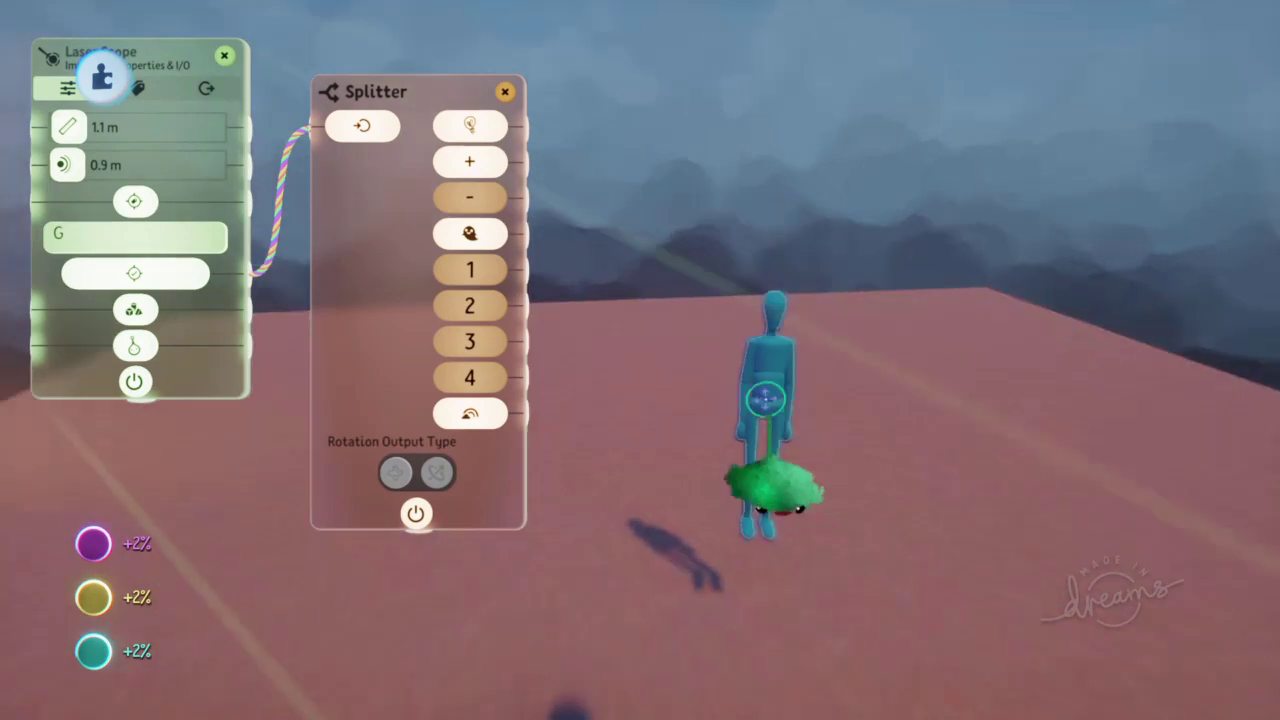
middle_click_drag(766, 400, 688, 528)
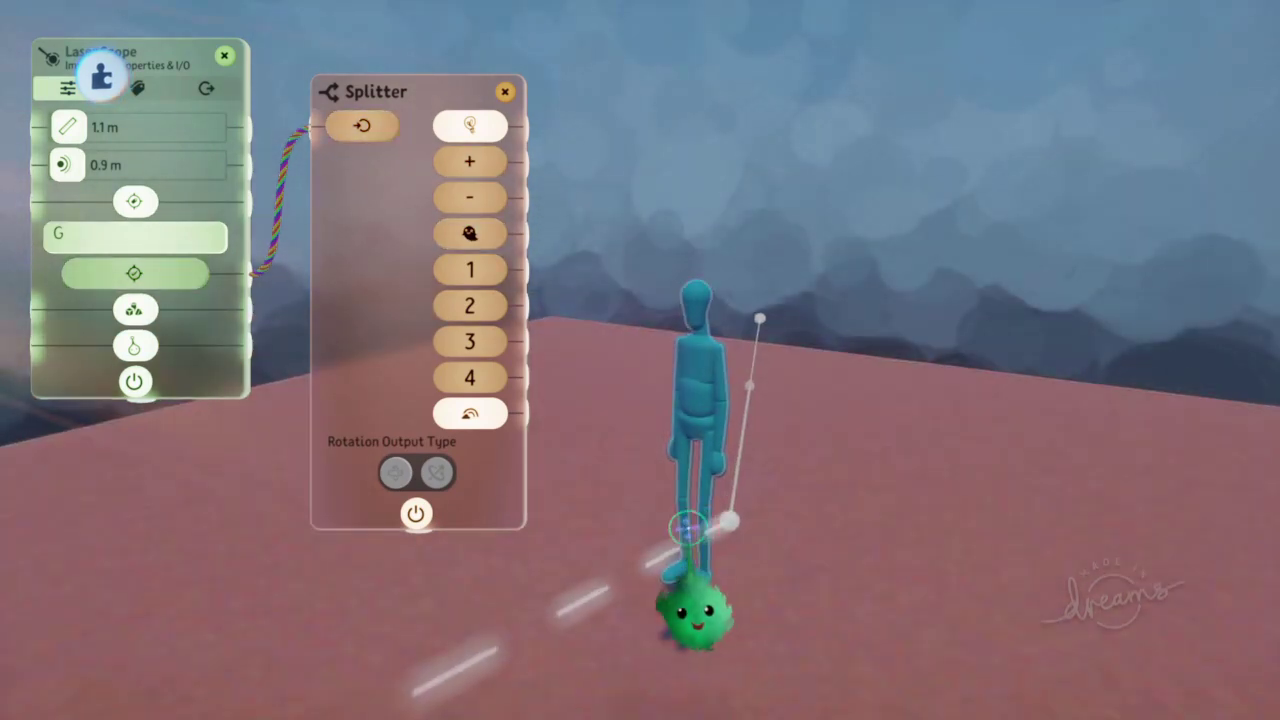
left_click_drag(729, 520, 688, 478)
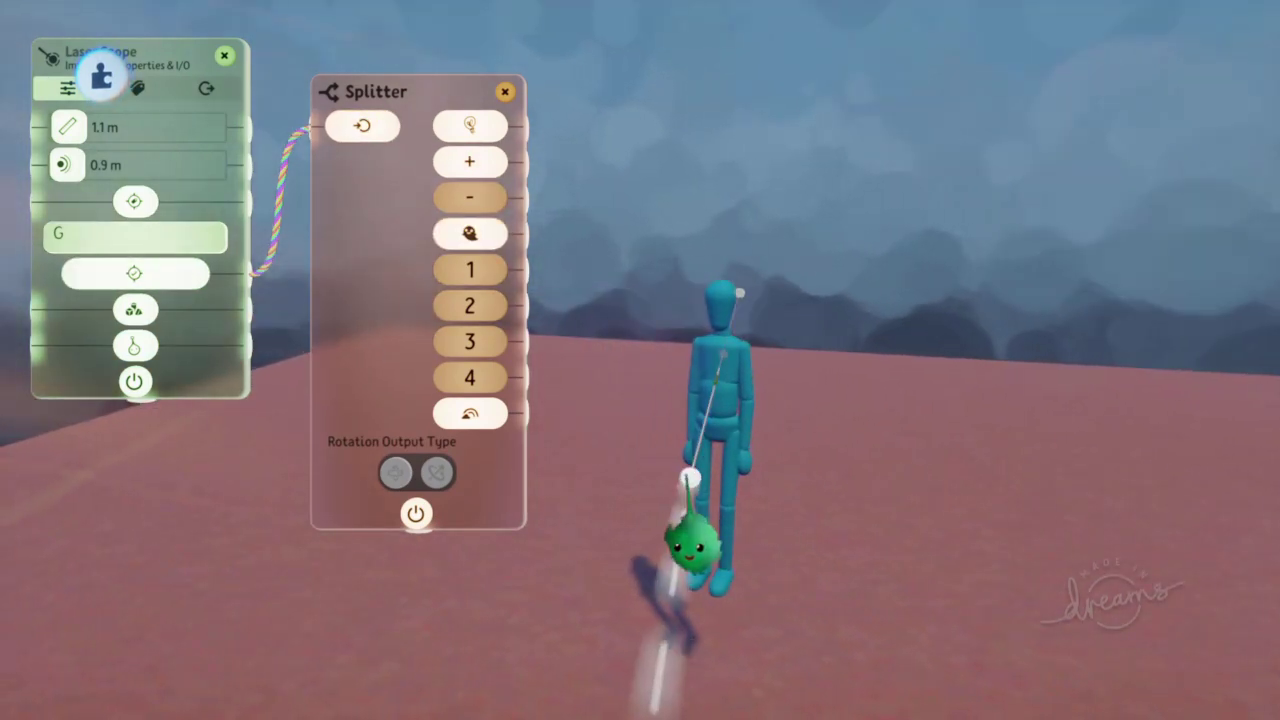
- Switch to test mode and possess the puppet
middle_click_drag(408, 340, 532, 338)
middle_click_drag(829, 300, 632, 128)
left_click(518, 79)
left_click(769, 140)
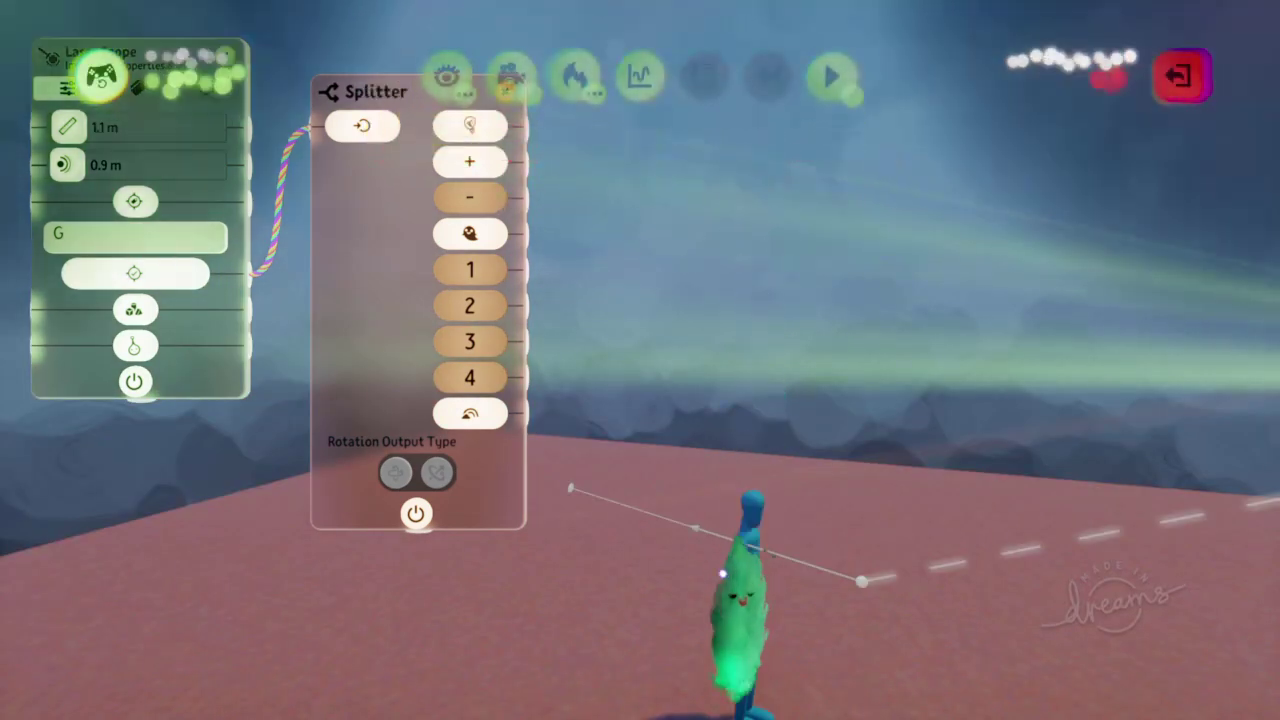
left_click(746, 597)
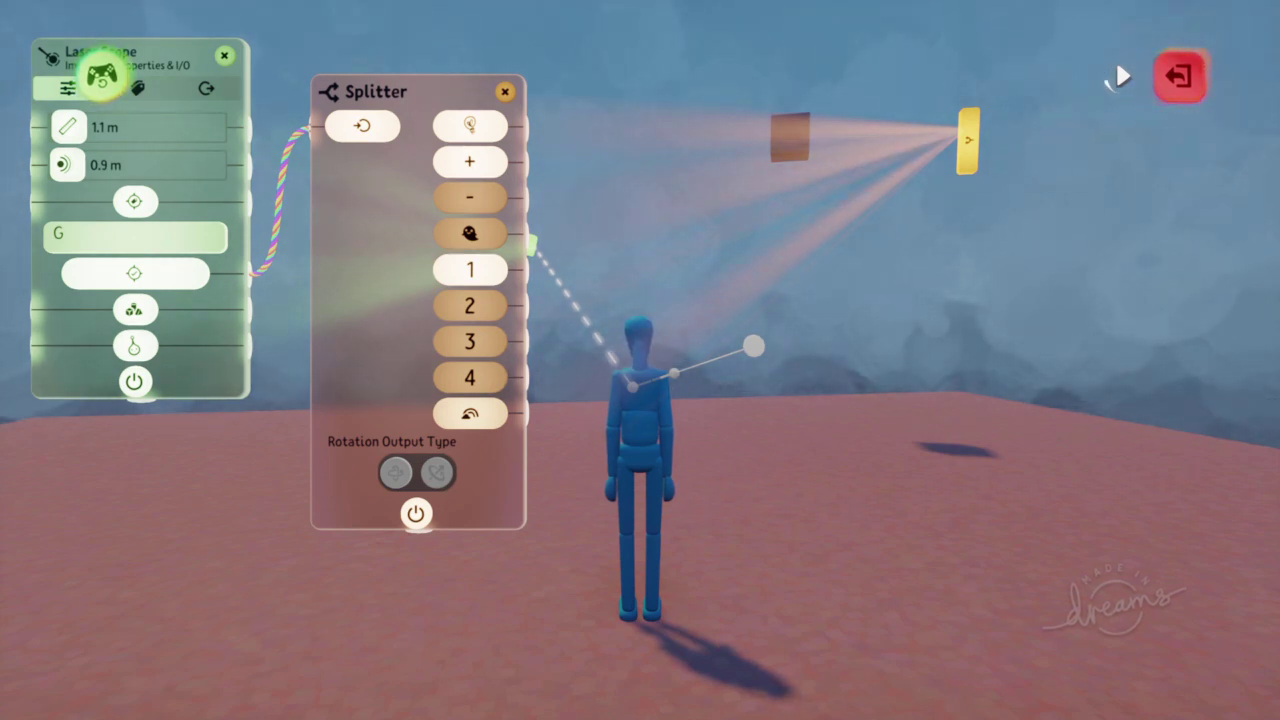
- Pause time with the puppet in the laser's path and return to edit mode
left_click(1120, 77)
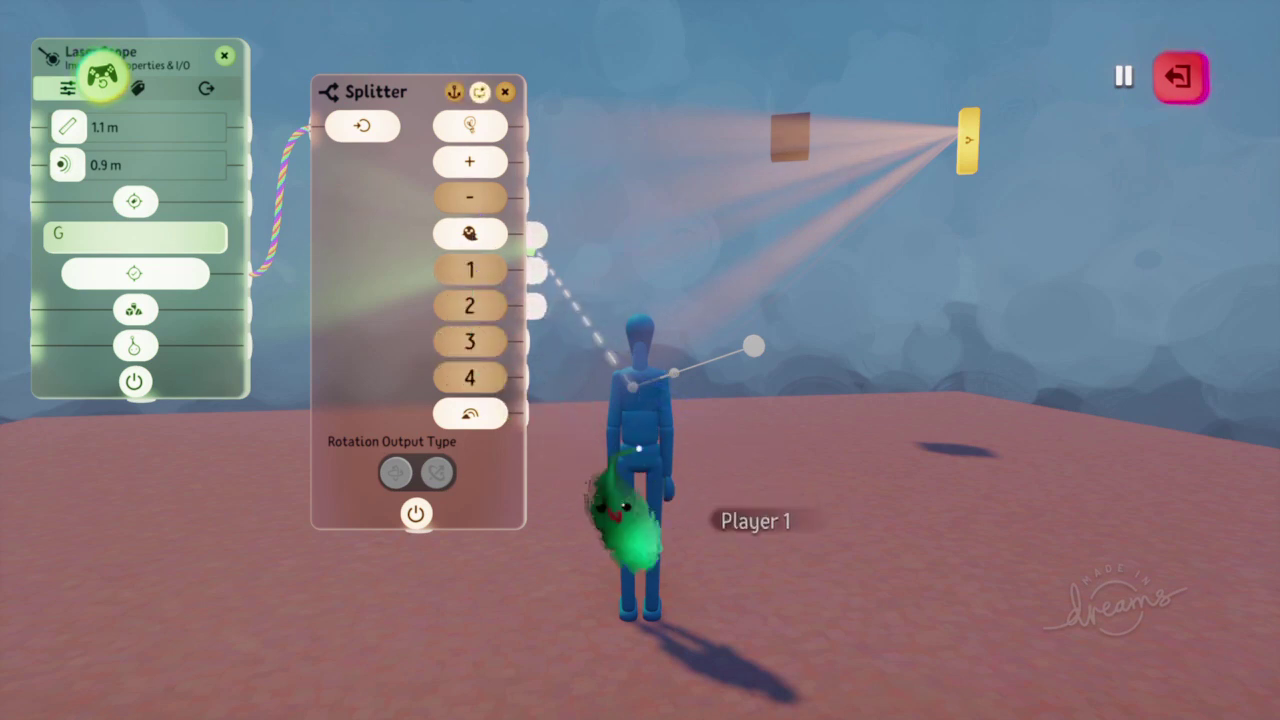
left_click(640, 430)
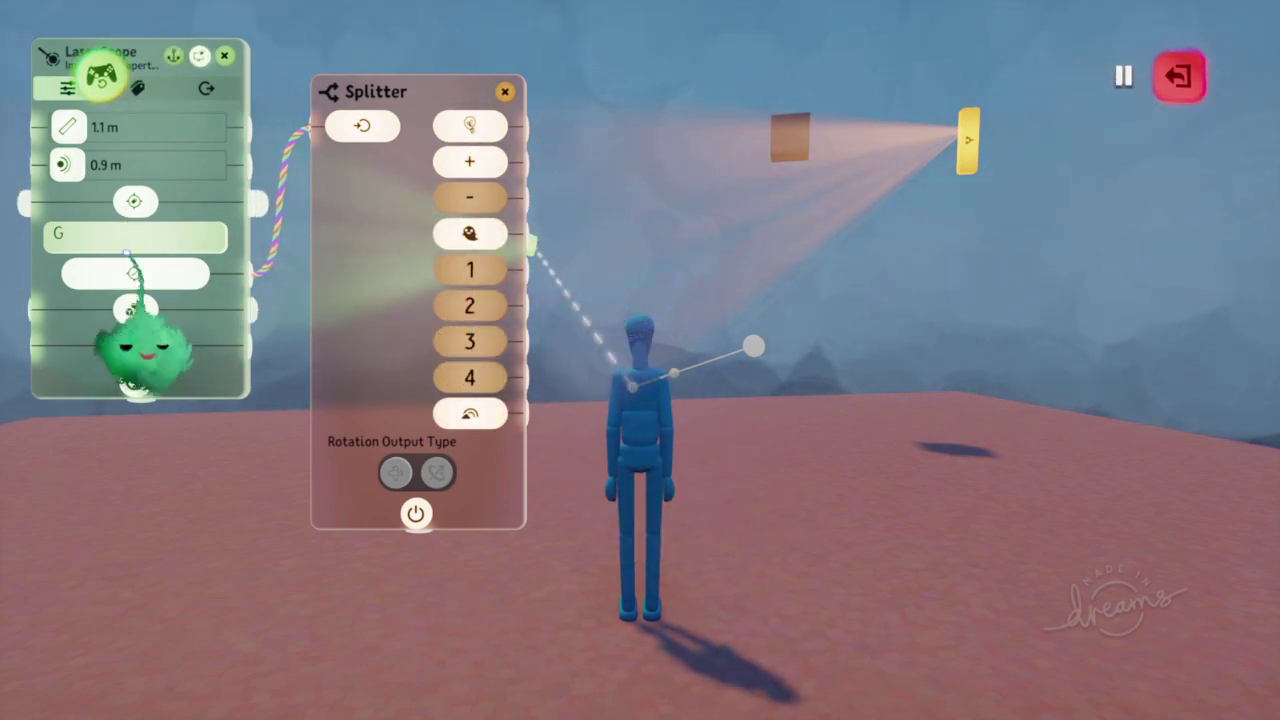
key("Escape")
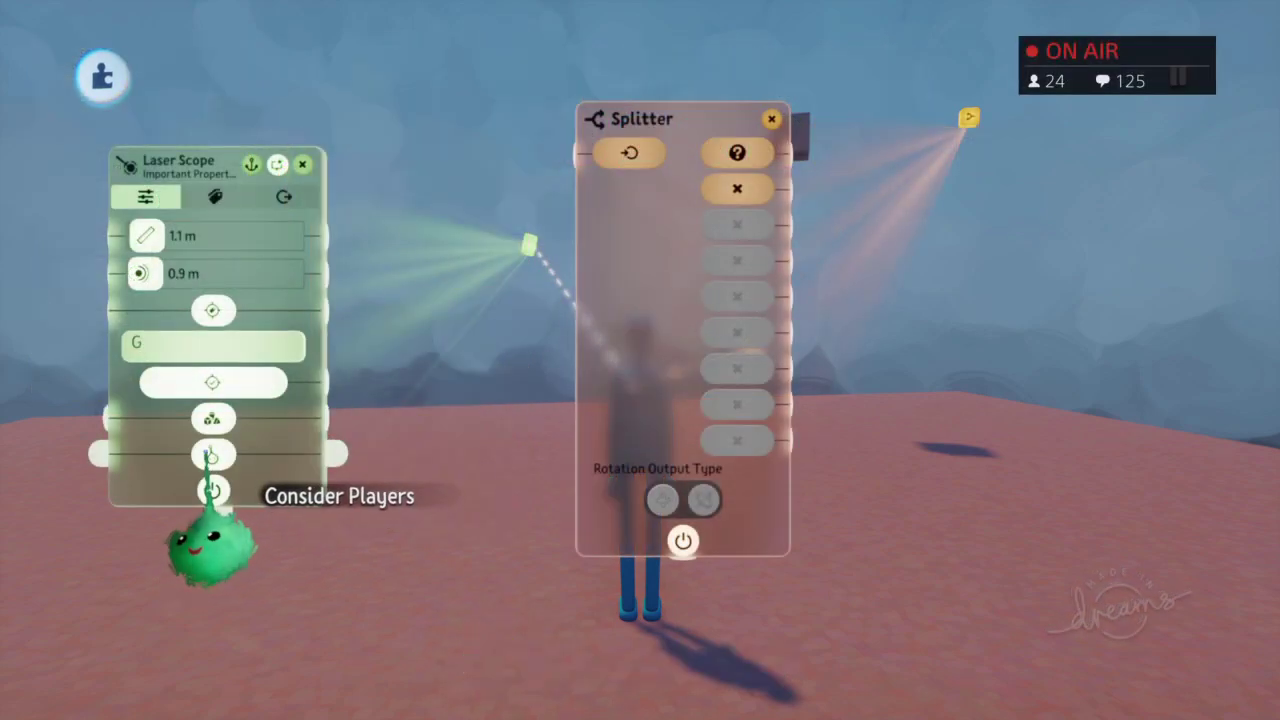
- Turn off Consider Players on the Laser Scope and move the Splitter's settings window clear of the puppet
left_click(207, 453)
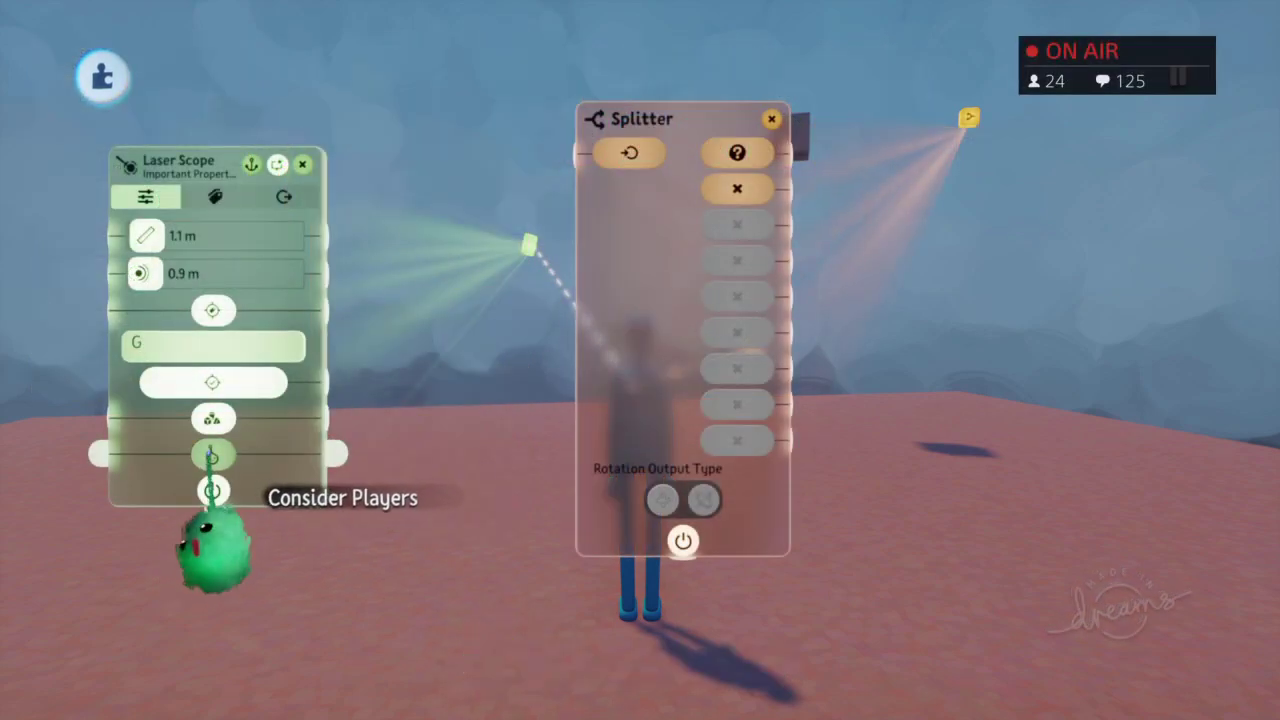
left_click_drag(627, 311, 996, 363)
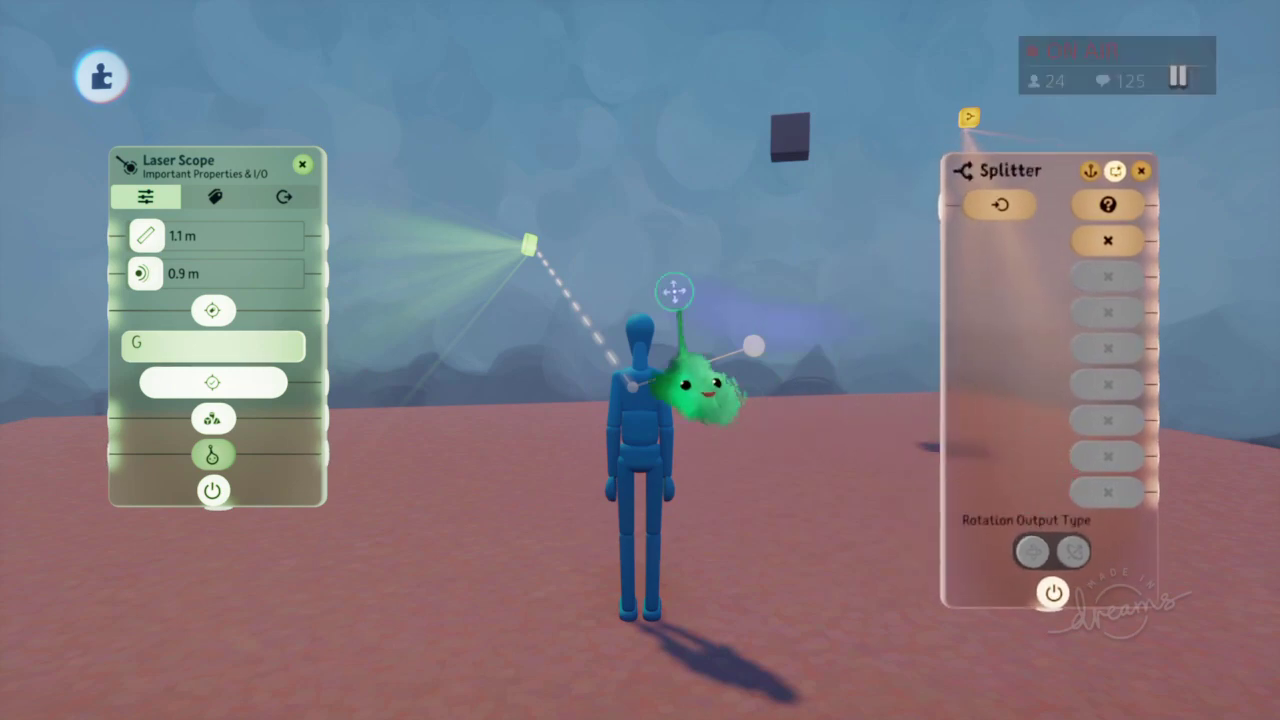